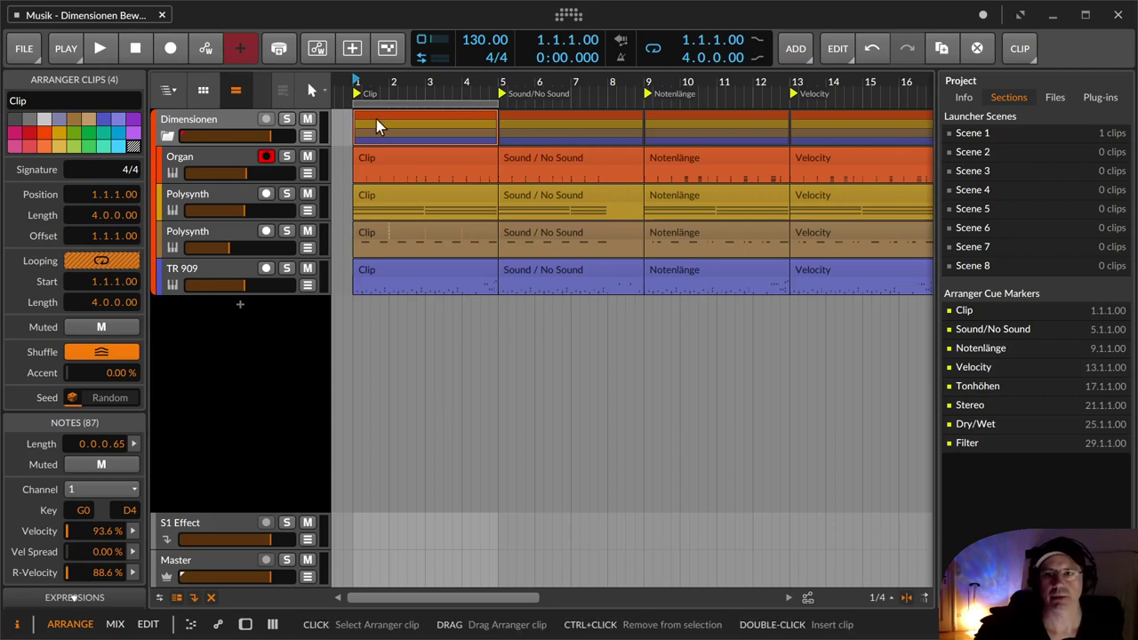
Play the looped Clip section from bar 1 briefly and stop playback.
click(97, 51)
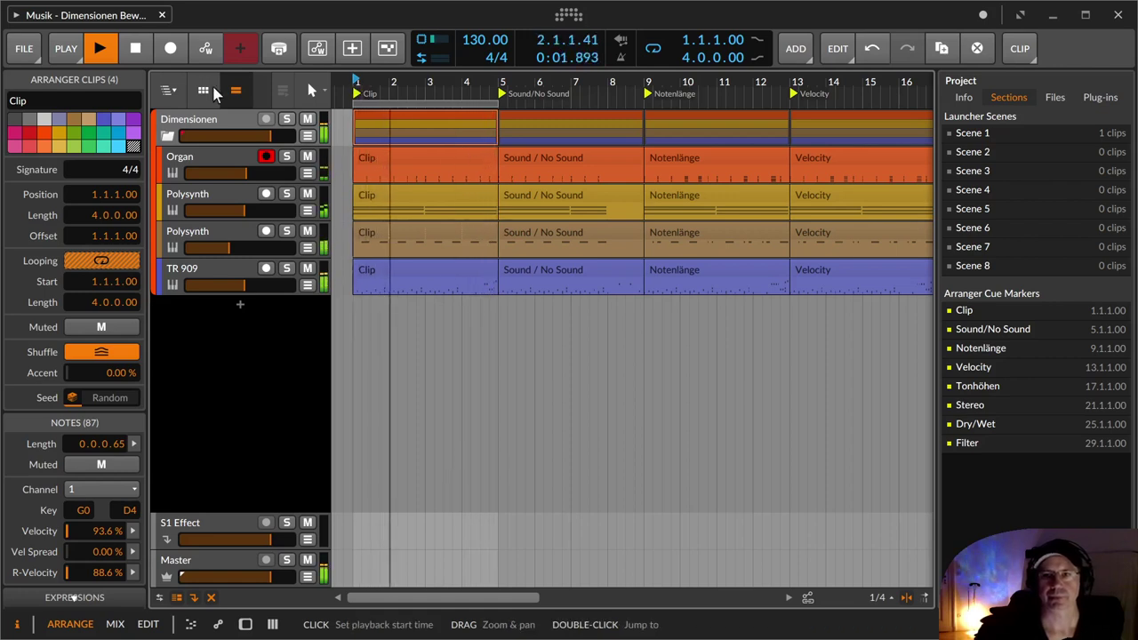
click(136, 55)
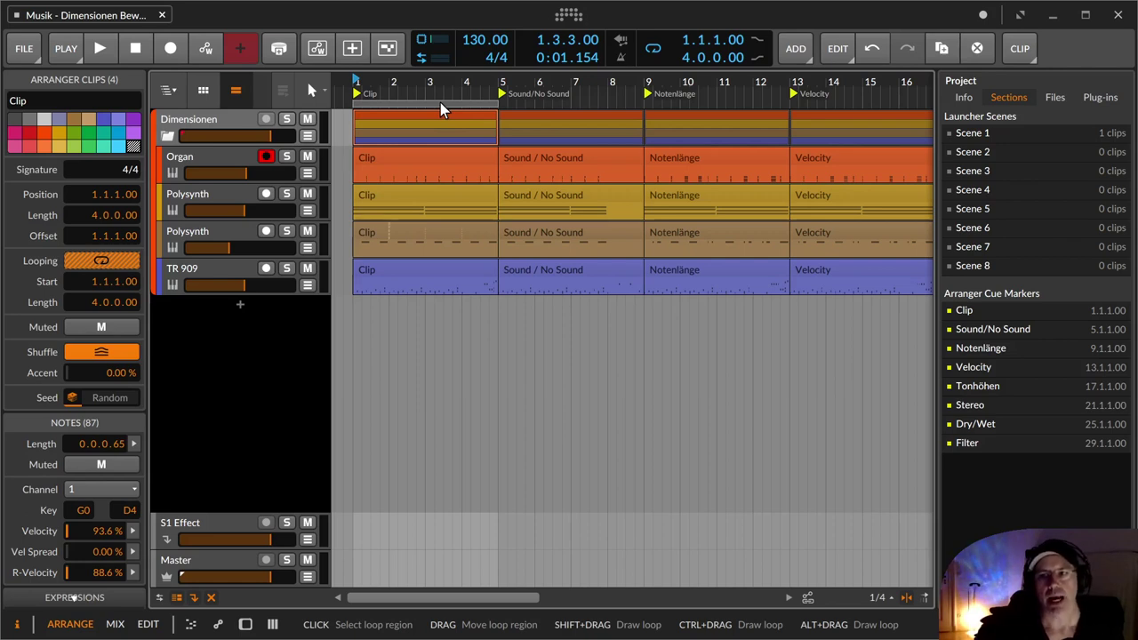
Move the loop region onto the Sound/No Sound section at 5.1.1.00 and play the arrangement from the Clip section into it.
drag(440, 102, 586, 106)
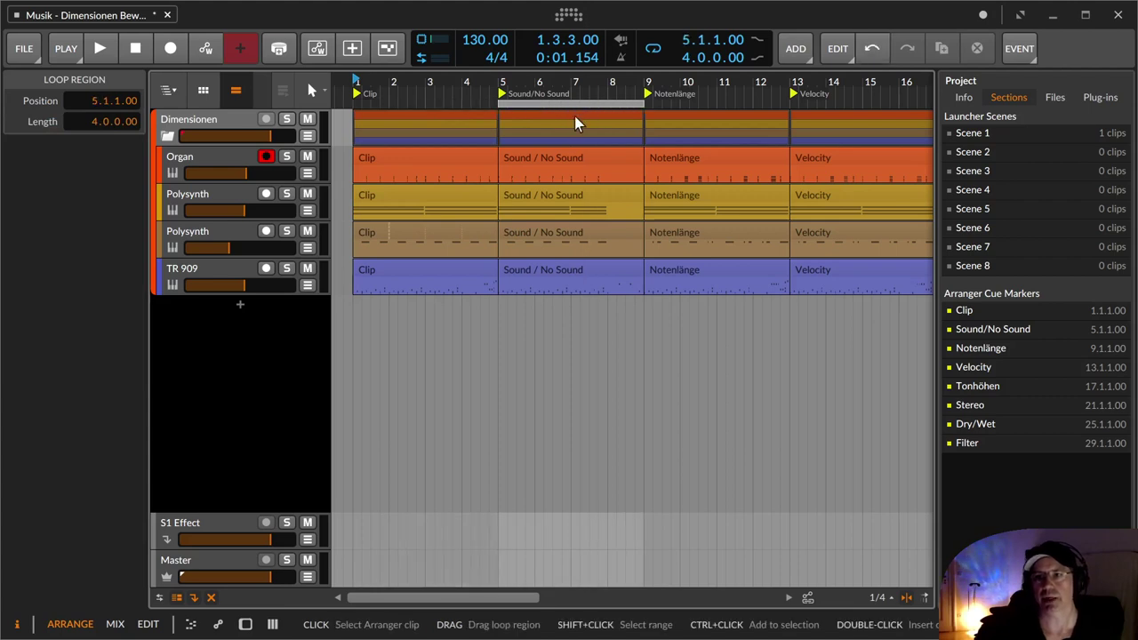
click(397, 123)
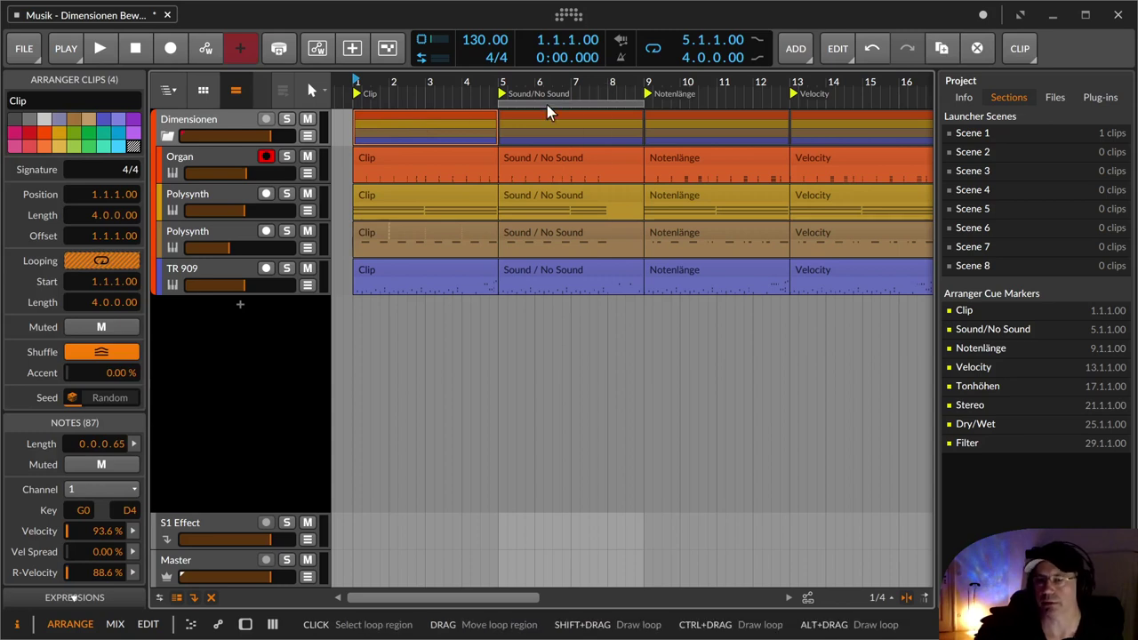
key(space)
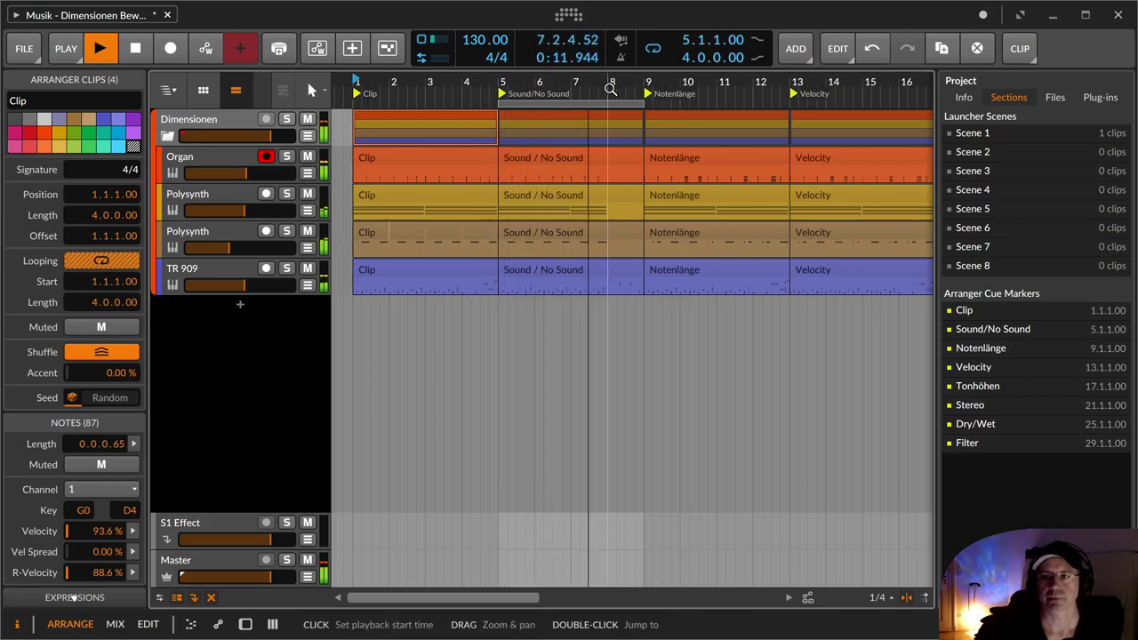
drag(605, 83, 574, 119)
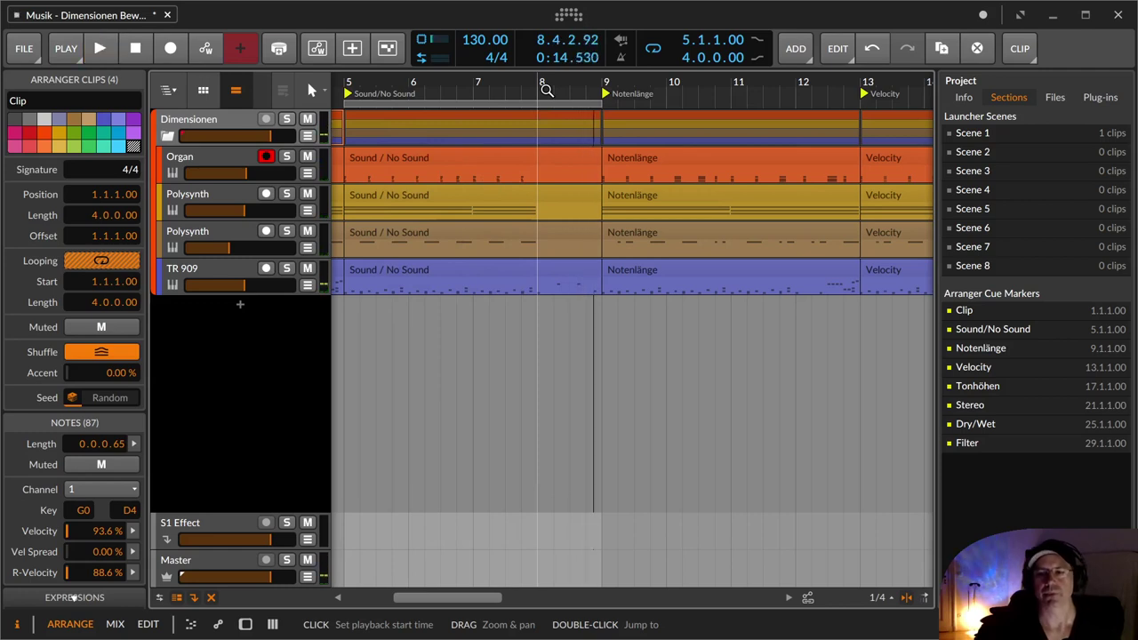
click(541, 213)
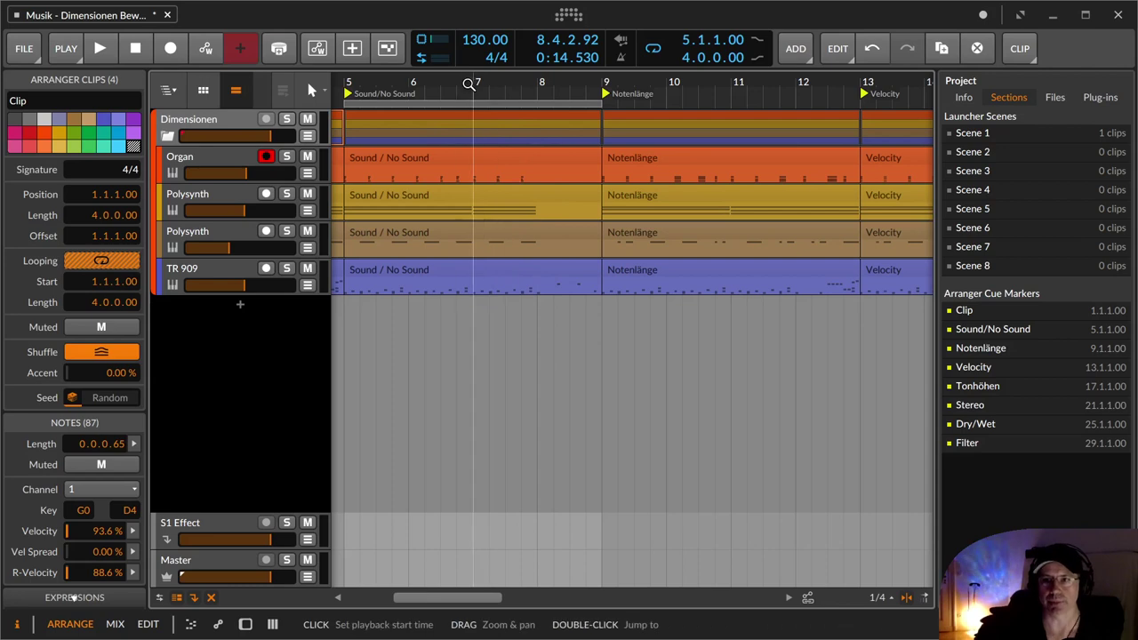
drag(480, 85, 516, 61)
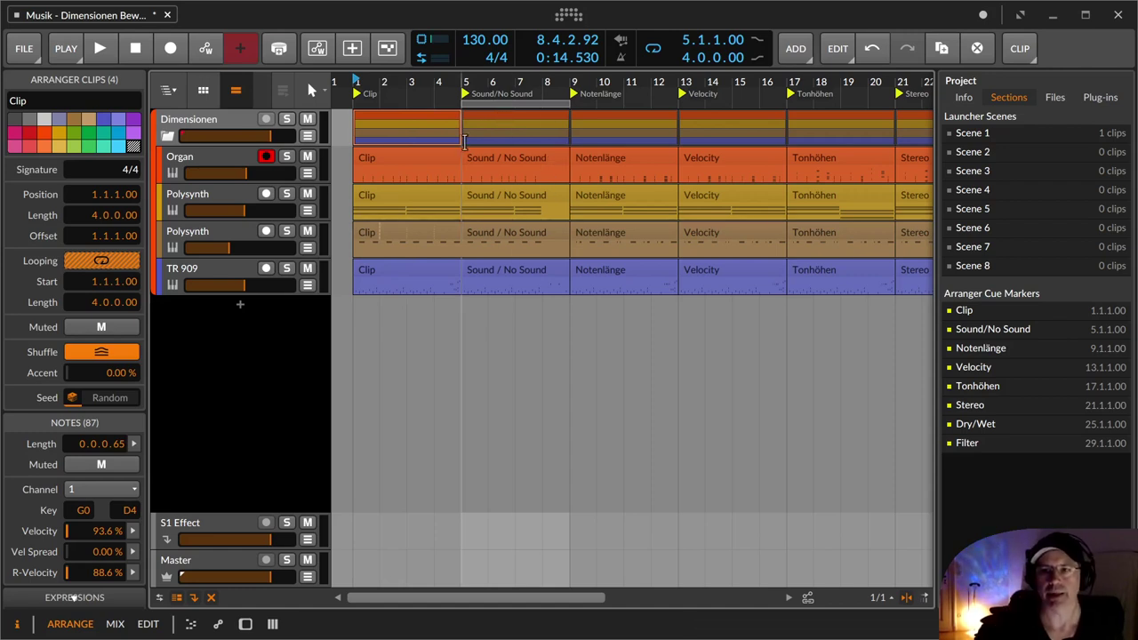
click(423, 126)
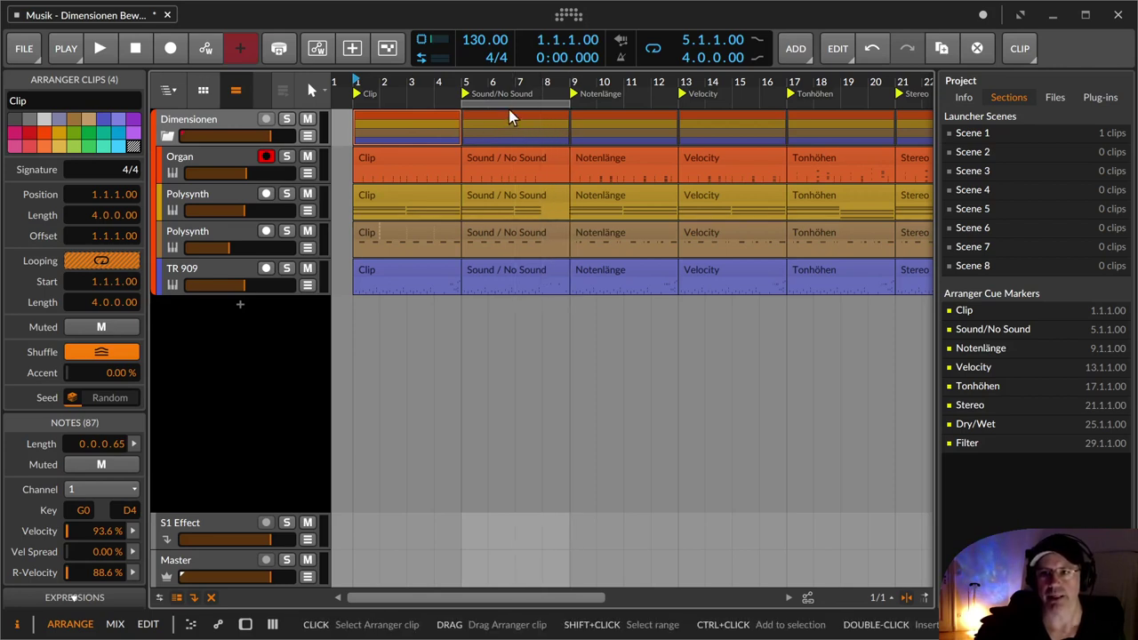
mouse_move(620, 83)
mouse_down()
mouse_move(604, 83)
mouse_move(622, 83)
mouse_up()
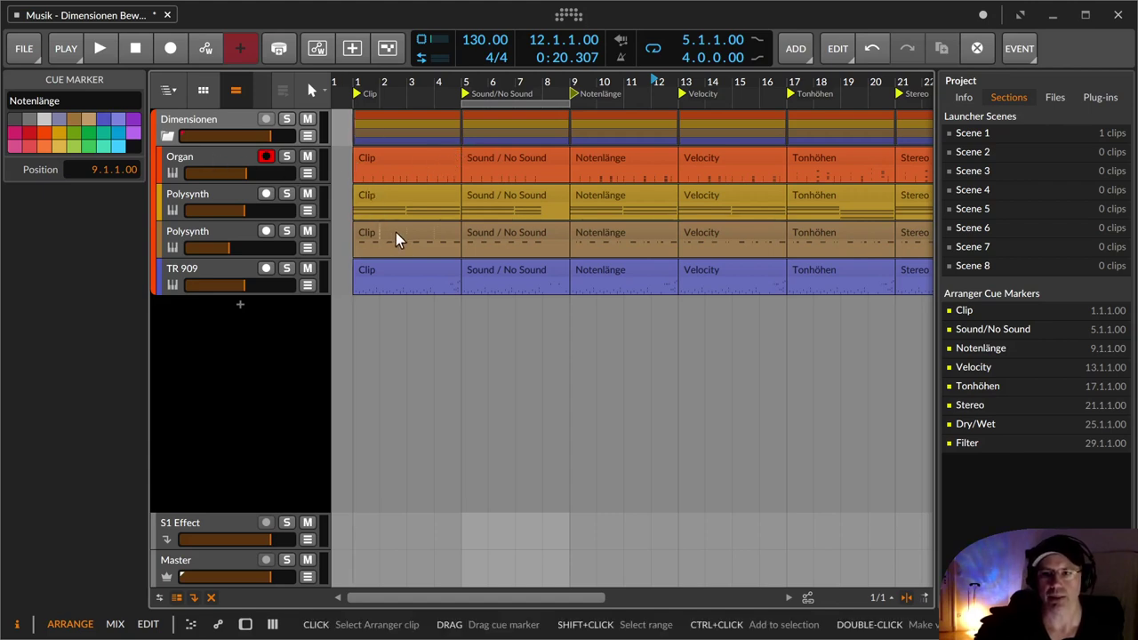
Play the arrangement from the Organ track's Clip at bar 1 and stop before the section ends.
click(389, 156)
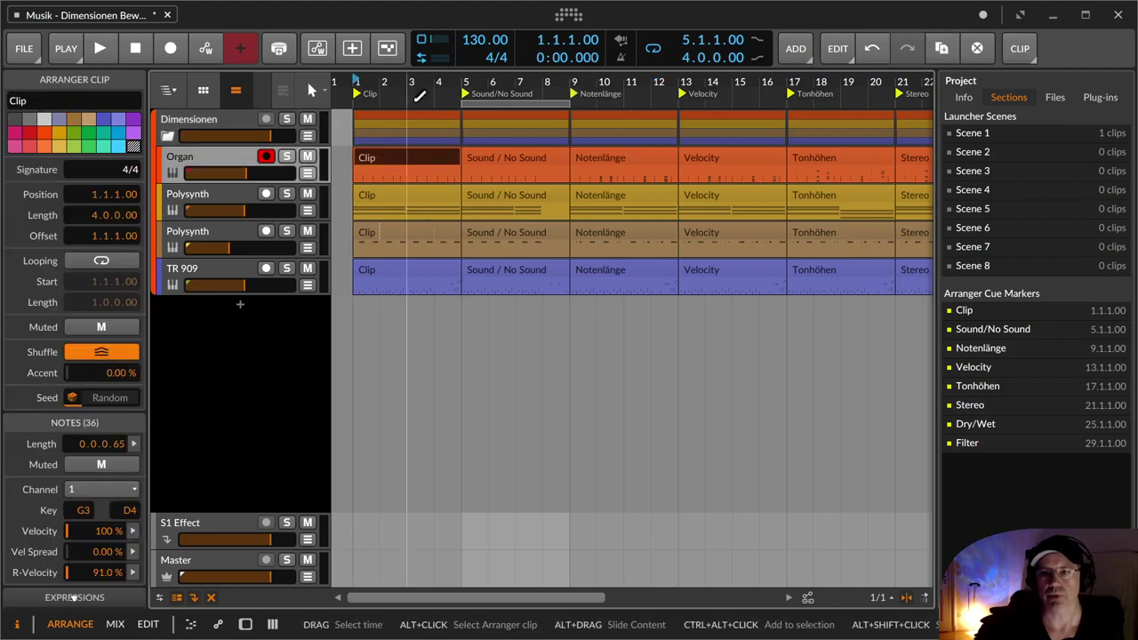
key(space)
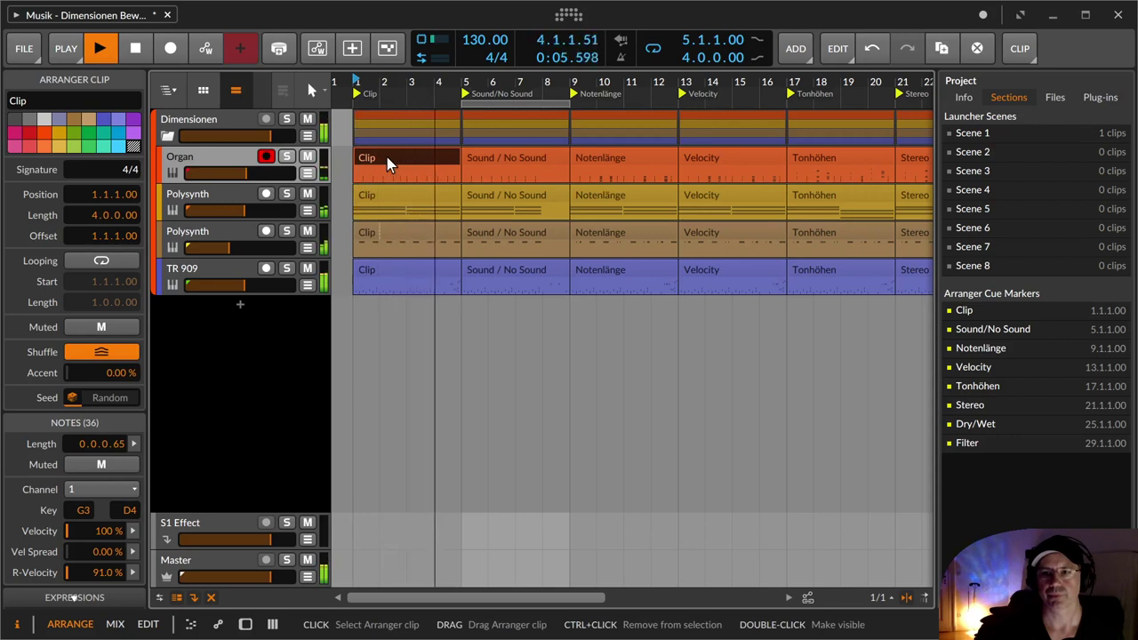
key(space)
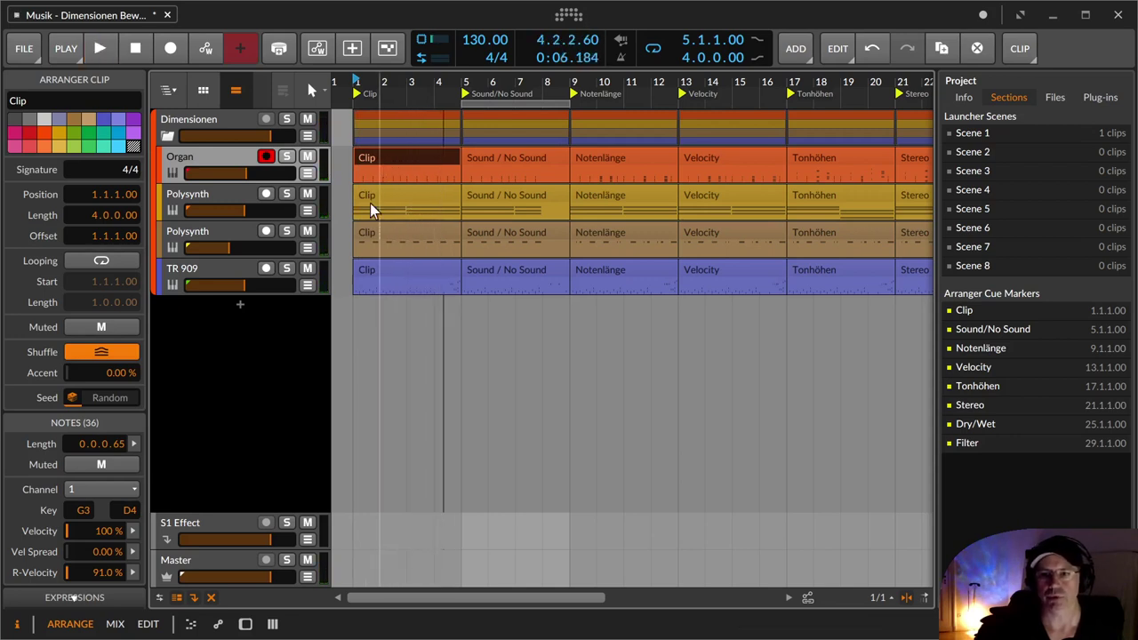
Solo the brown Polysynth track, play its Clip from bar 1, turn the solo off and stop playback.
click(286, 230)
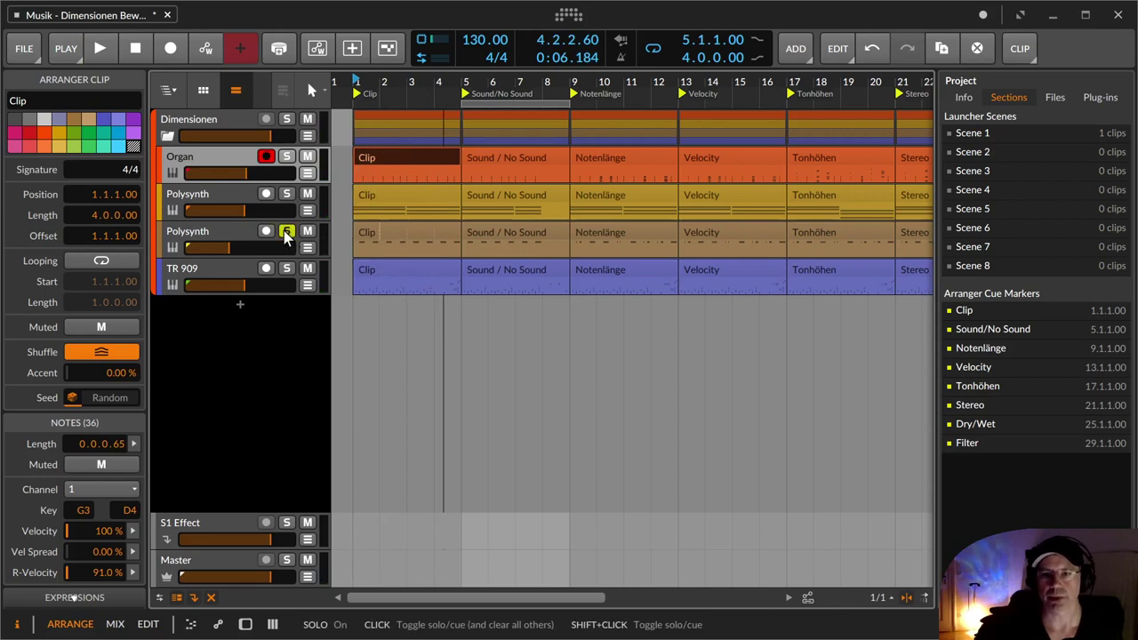
click(365, 231)
key(space)
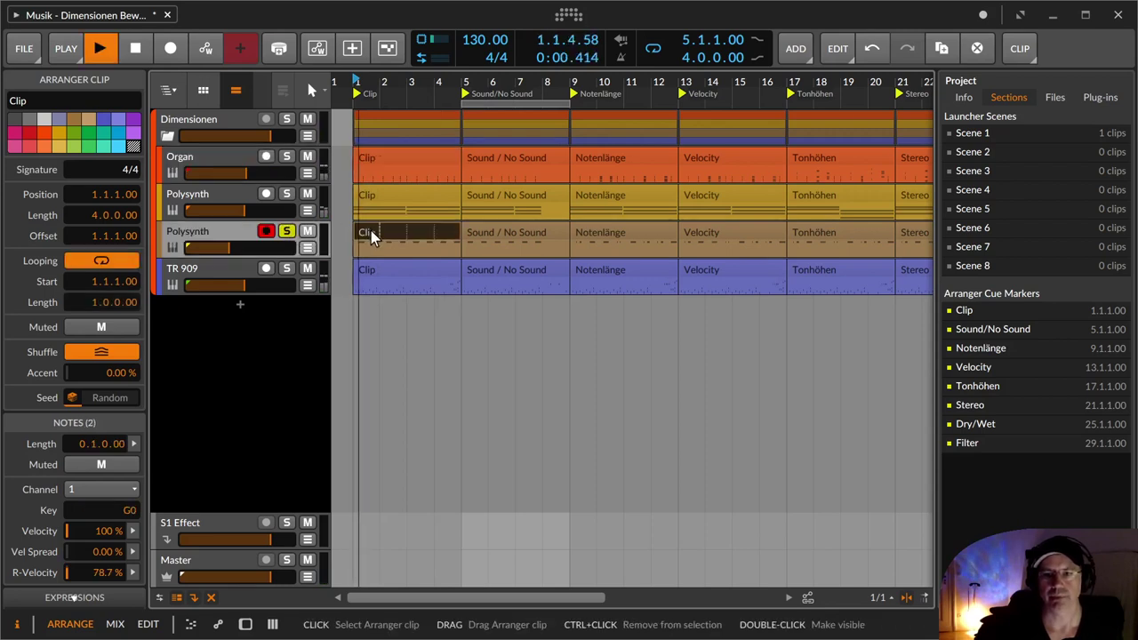
click(287, 231)
key(space)
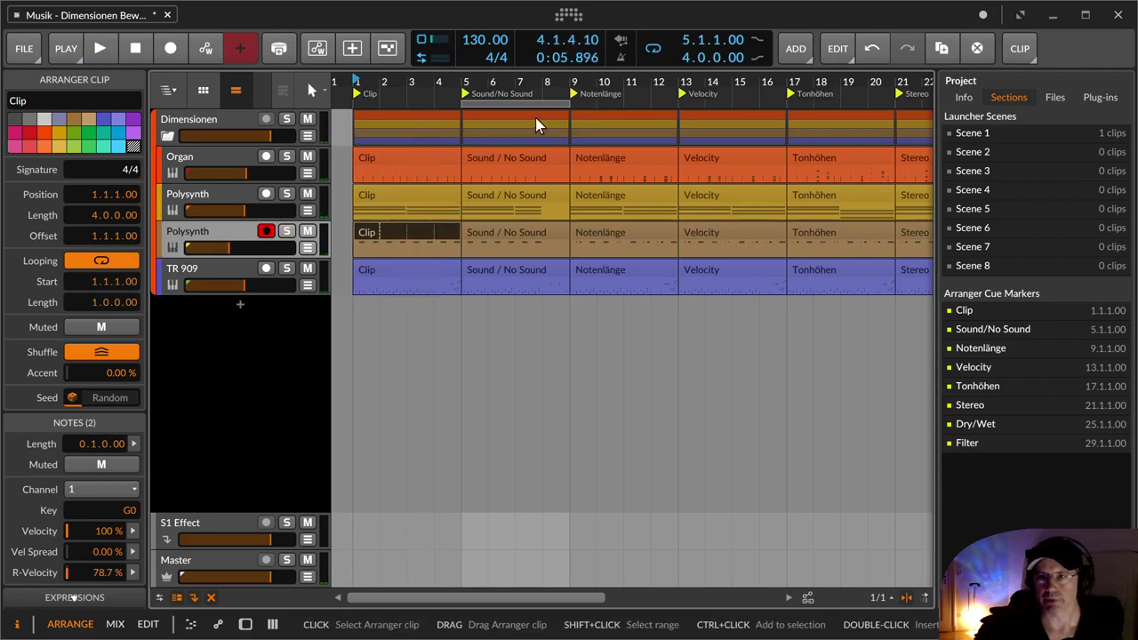
Move the loop region onto the Notenlänge section at 9.1.1.00, play that section through once and stop.
click(611, 120)
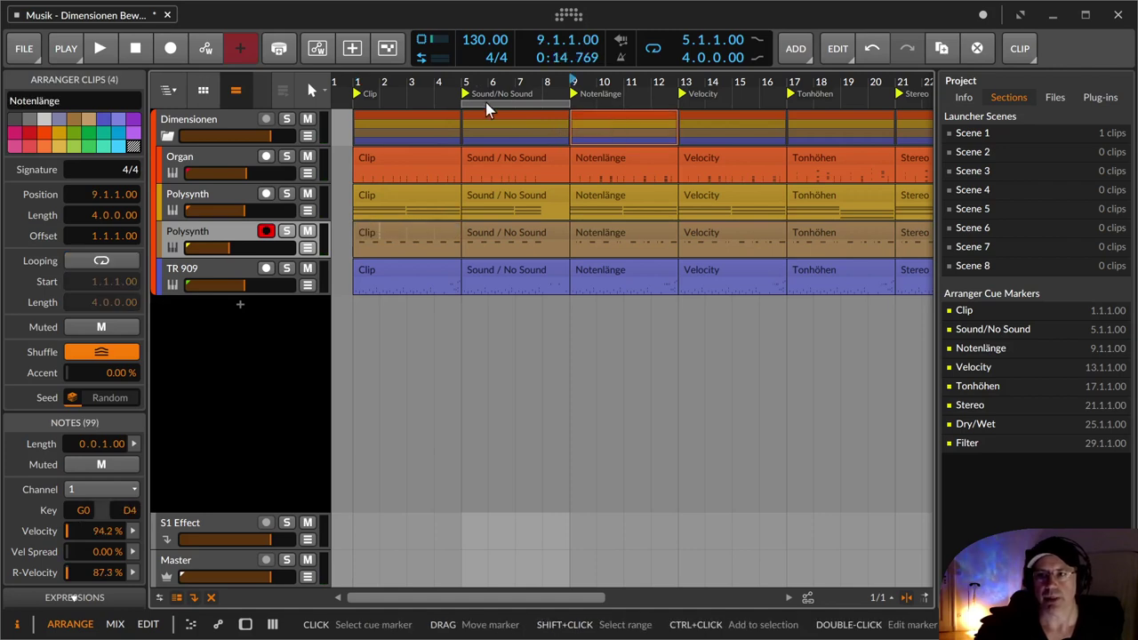
drag(498, 109, 601, 106)
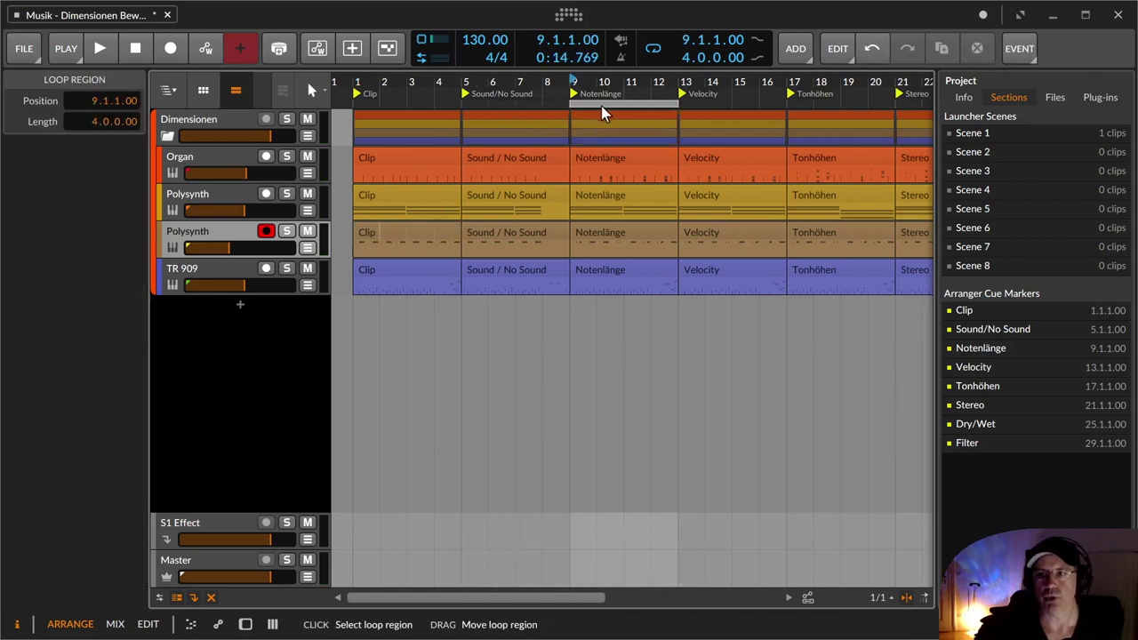
click(603, 124)
key(space)
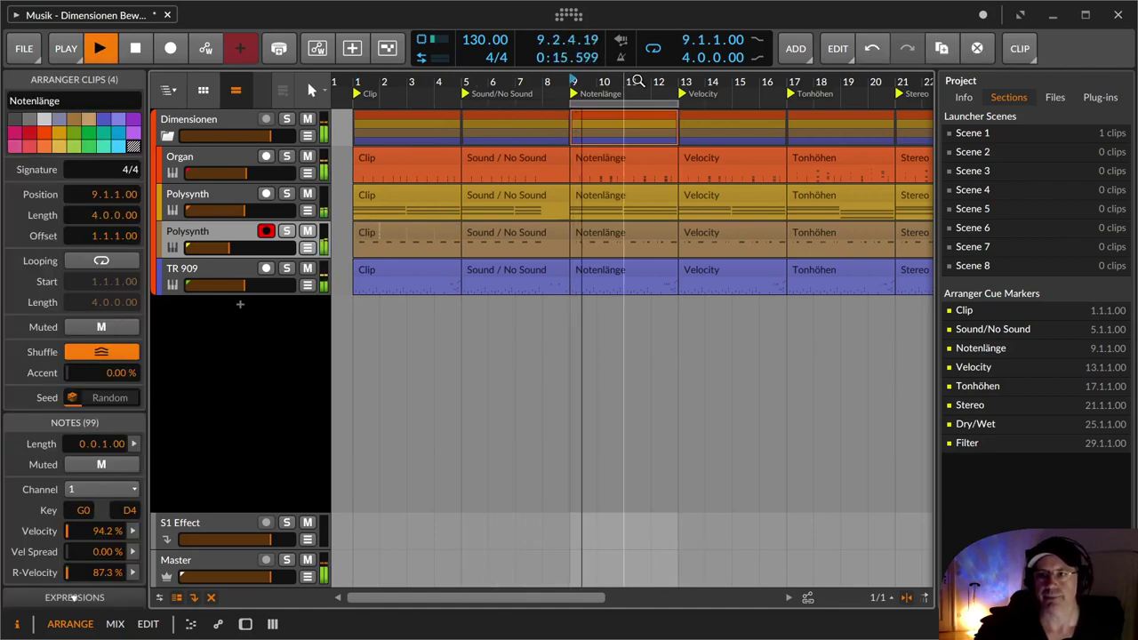
key(plus)
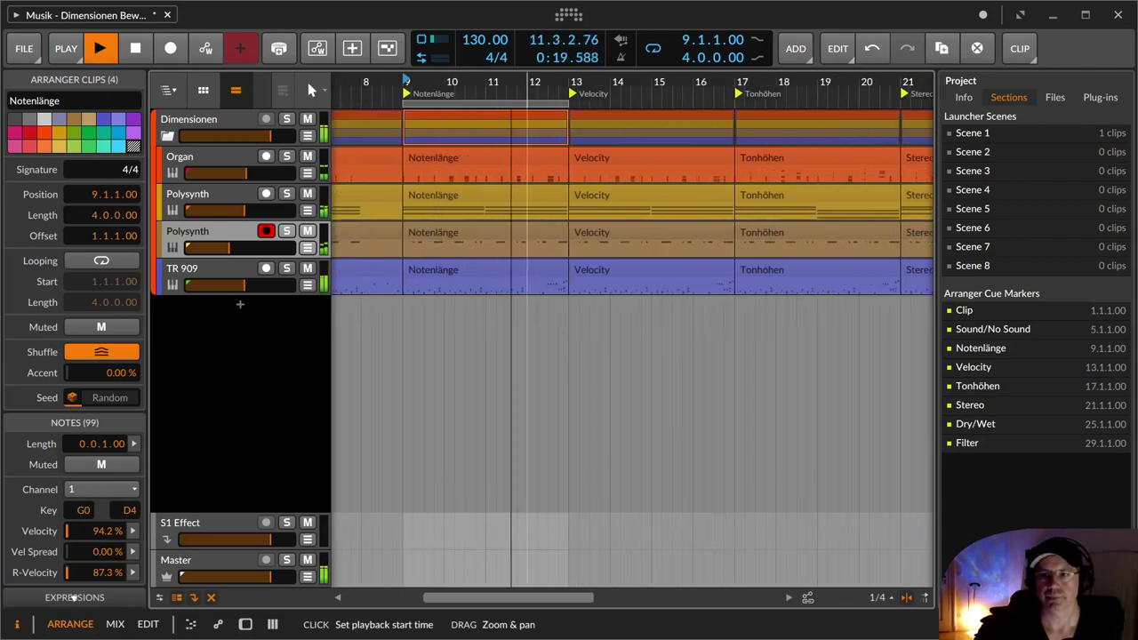
key(plus)
drag(584, 94, 584, 94)
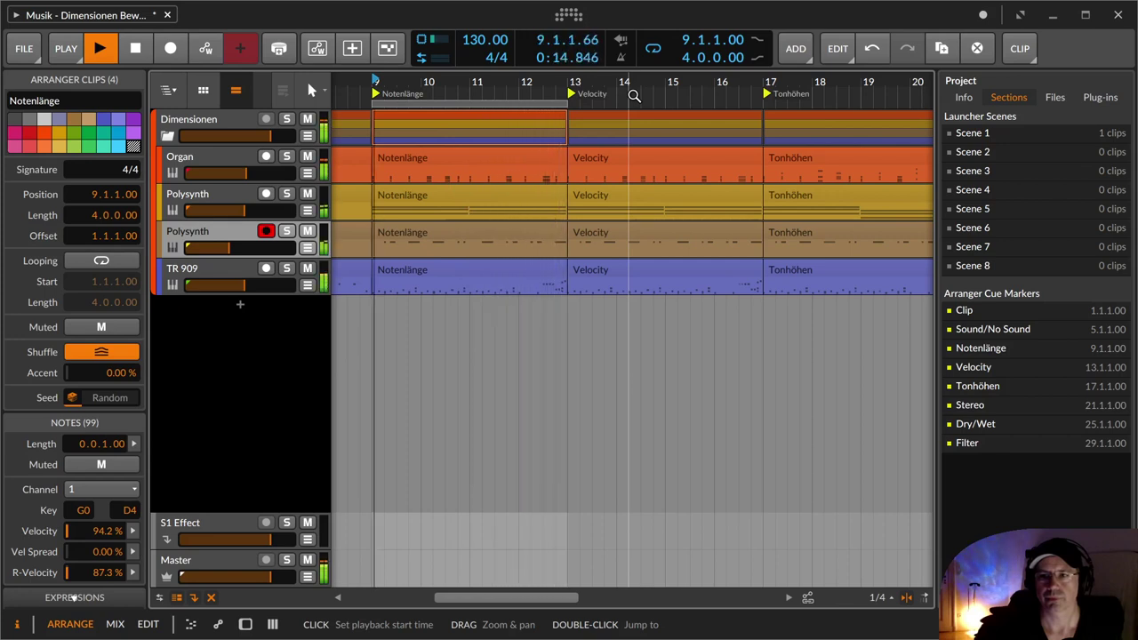
key(space)
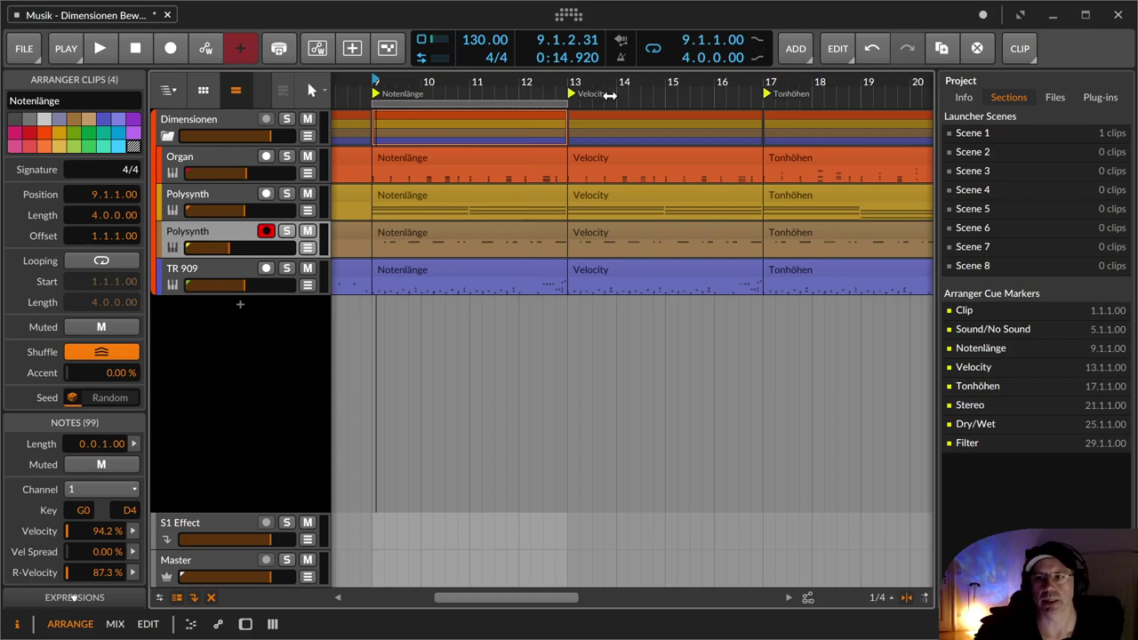
Move the loop region onto the Velocity section at 13.1.1.00, play that section and stop.
scroll(536, 88, right, 3)
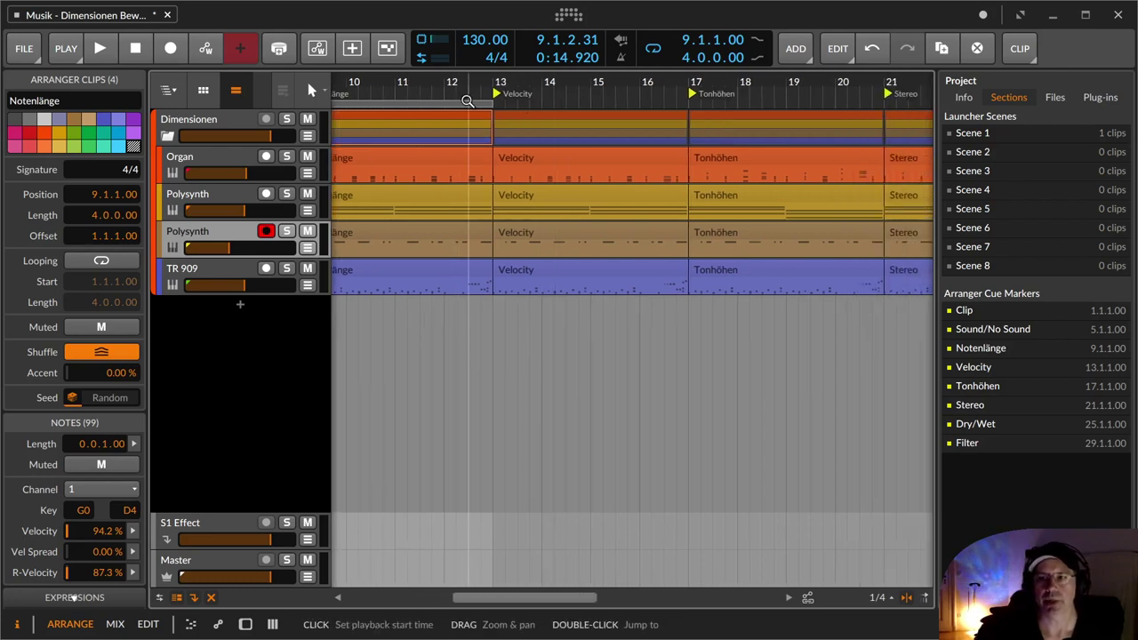
drag(480, 104, 678, 124)
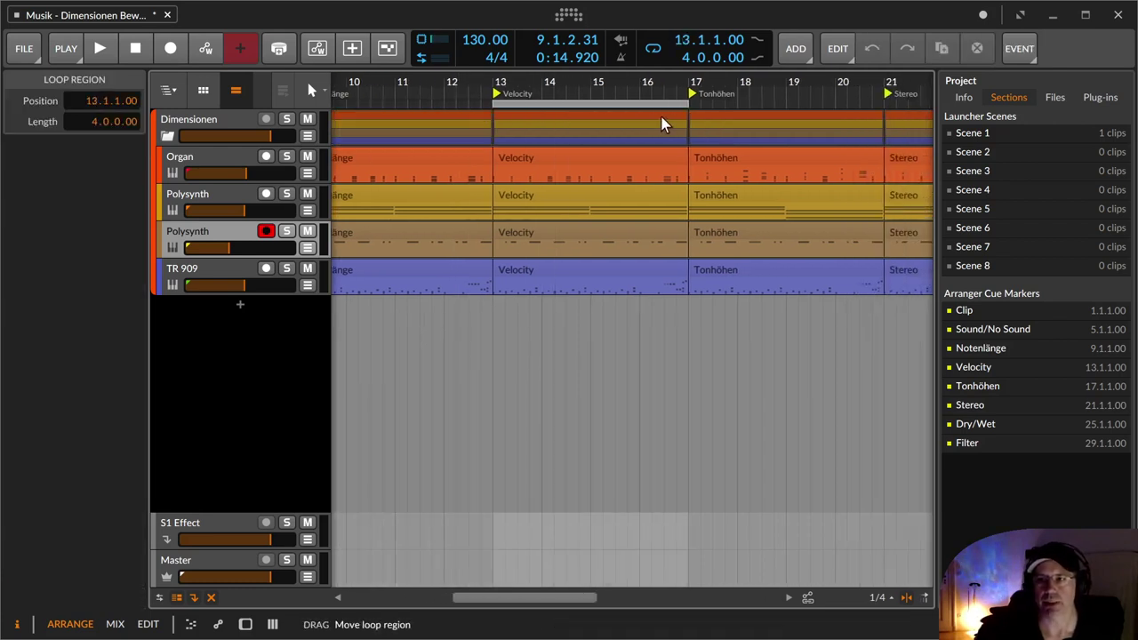
click(627, 122)
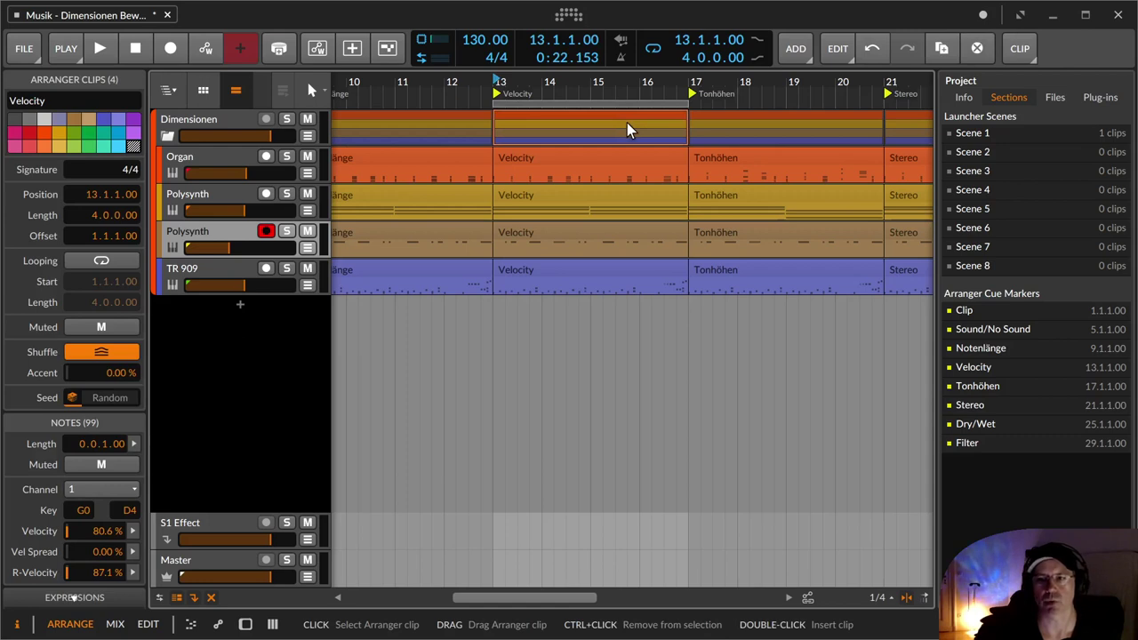
key(space)
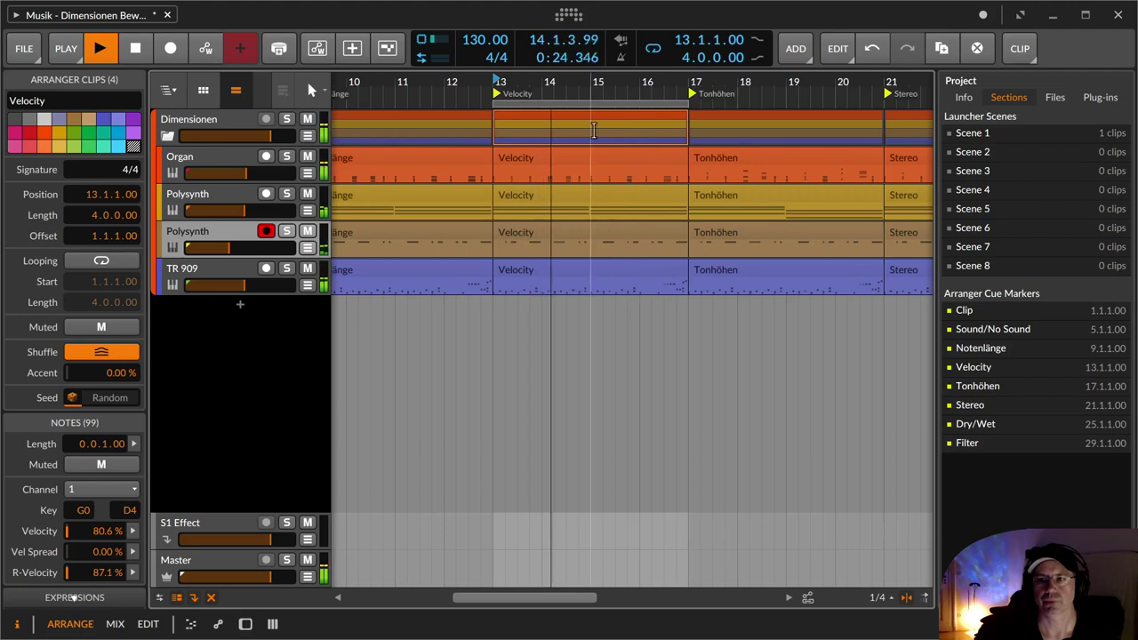
key(space)
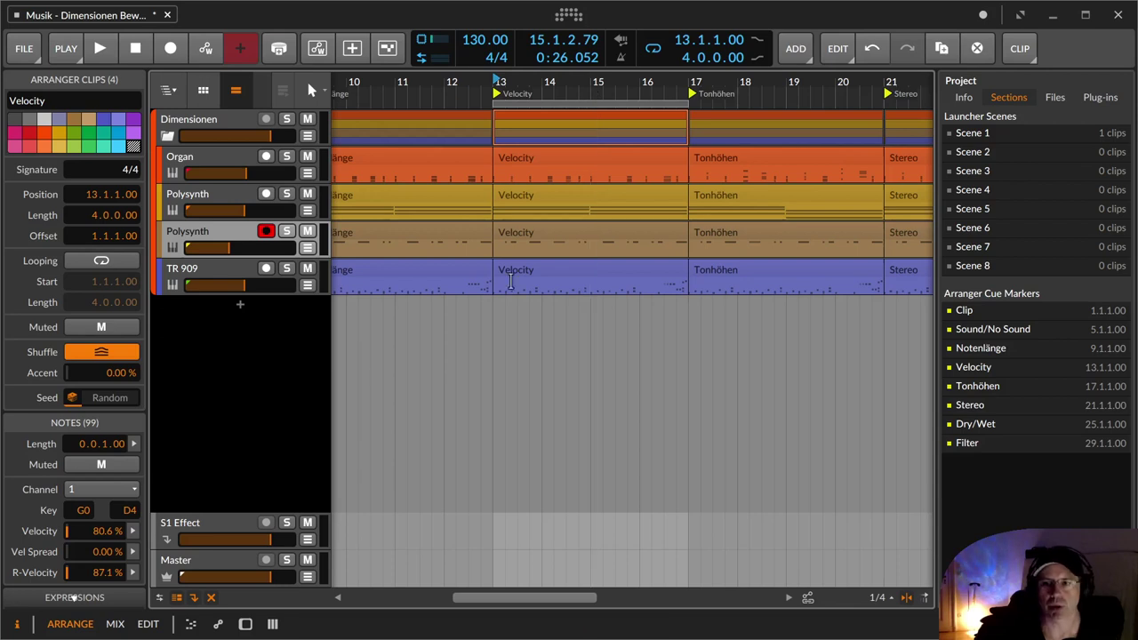
Open the Velocity clips of the TR 909 and brown Polysynth tracks in the detail editor, showing the Polysynth's G0 notes in the piano roll.
double_click(530, 278)
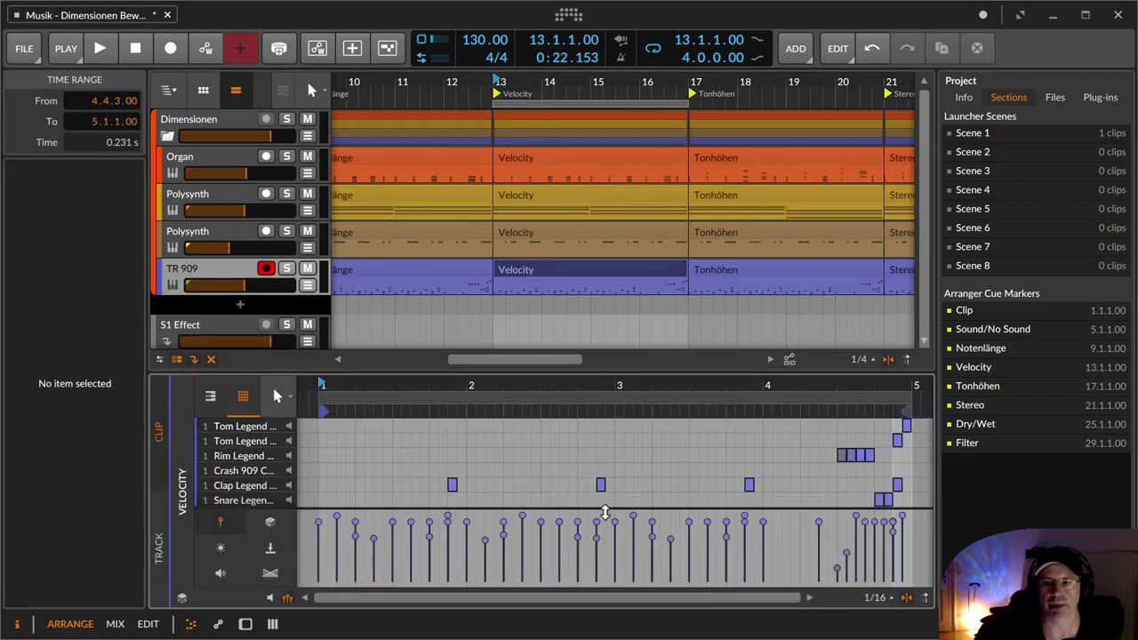
drag(494, 389, 467, 487)
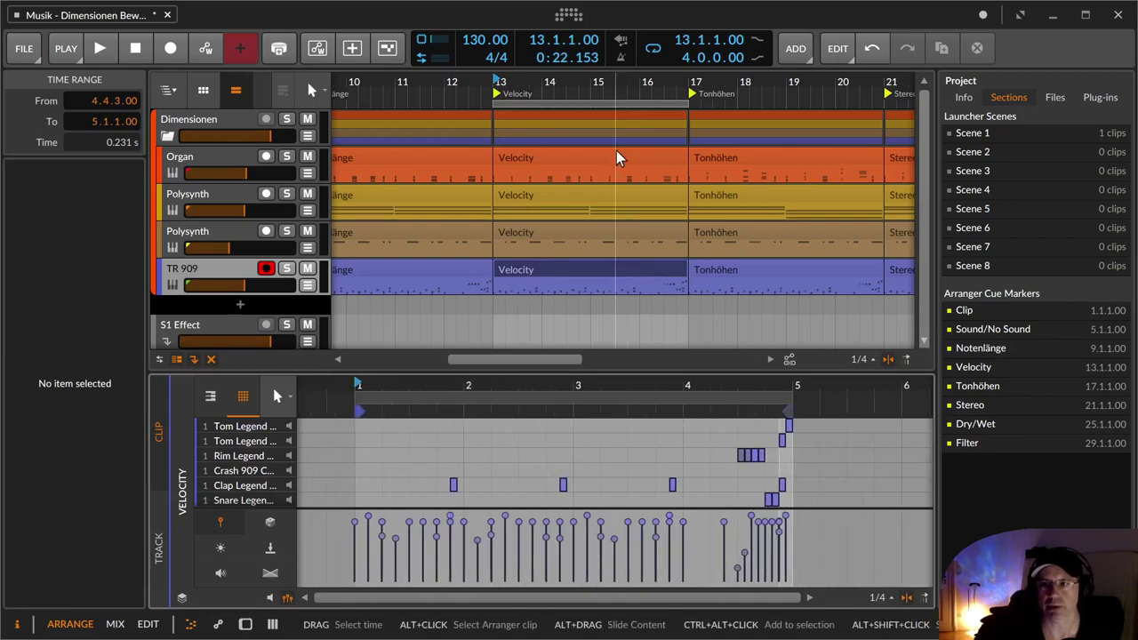
click(591, 240)
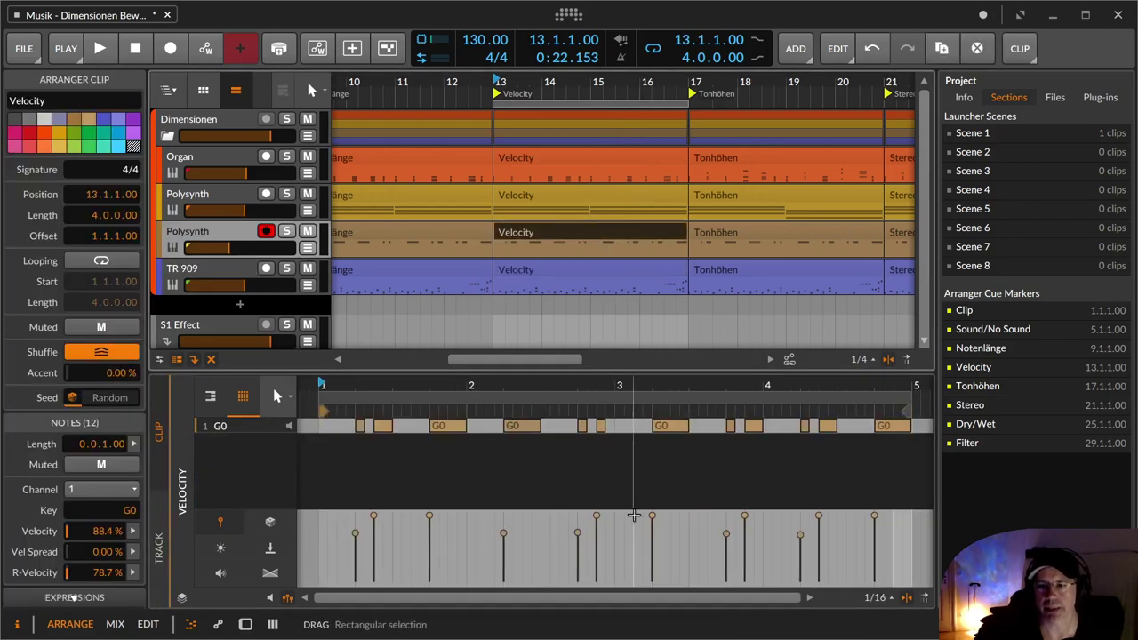
click(209, 399)
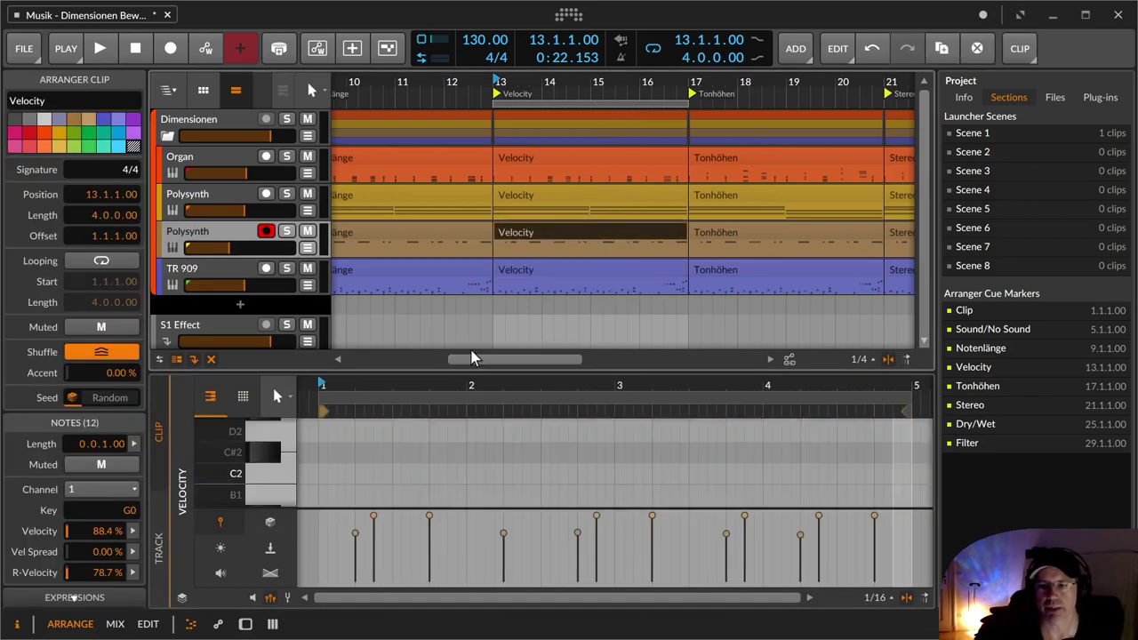
scroll(534, 470, down, 5)
scroll(533, 470, down, 3)
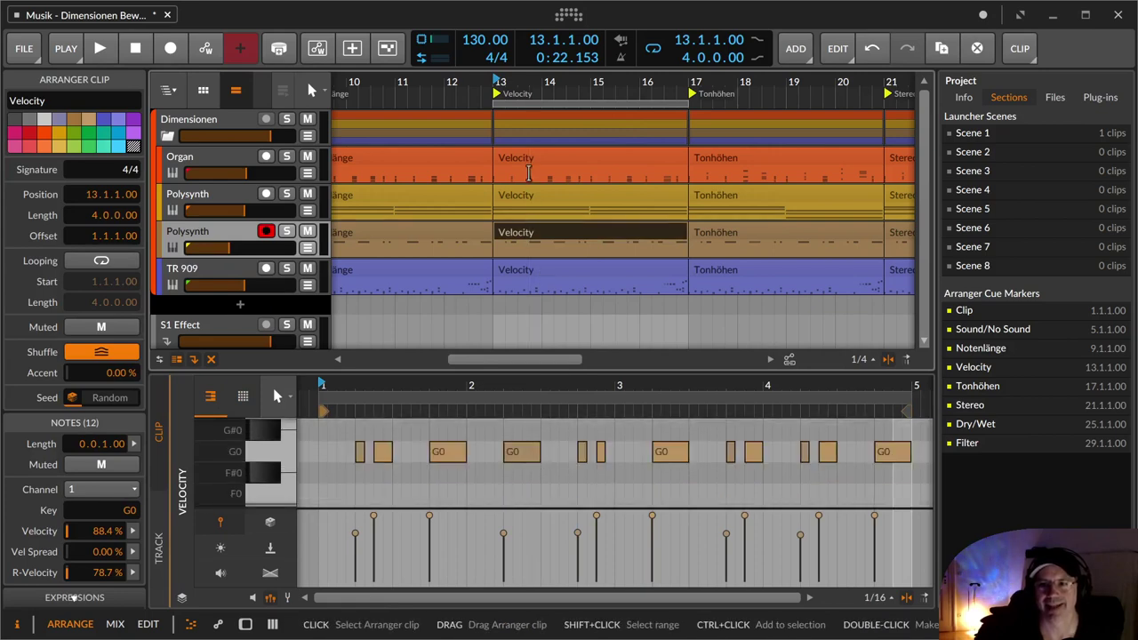
Inspect the note velocities of the yellow Polysynth's and the Organ's Velocity clips in the detail editor.
click(533, 197)
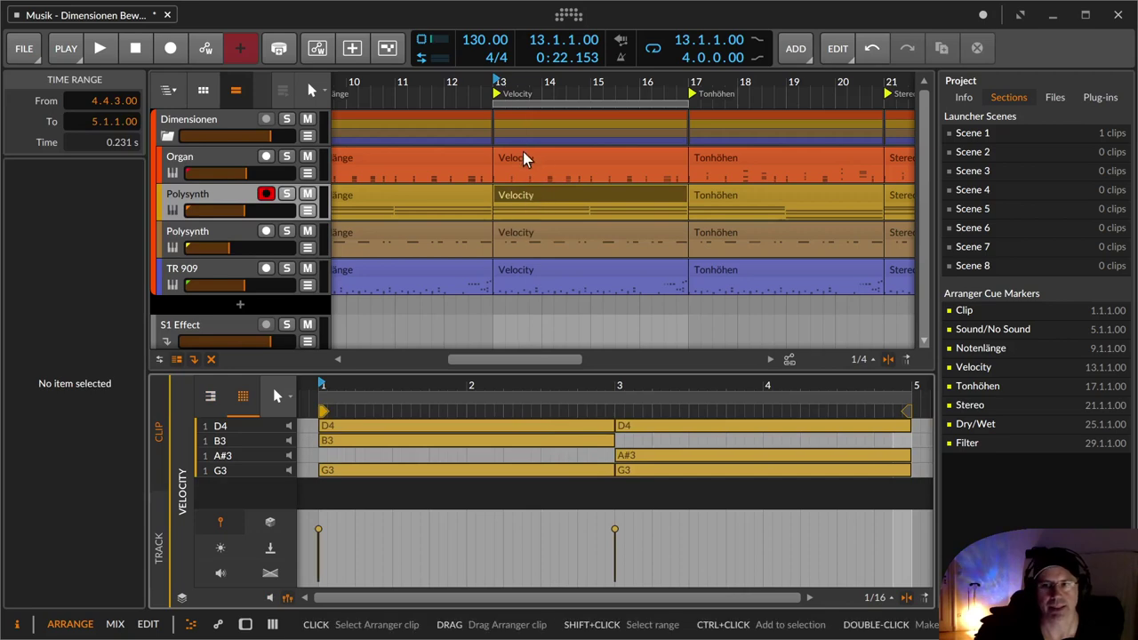
click(523, 158)
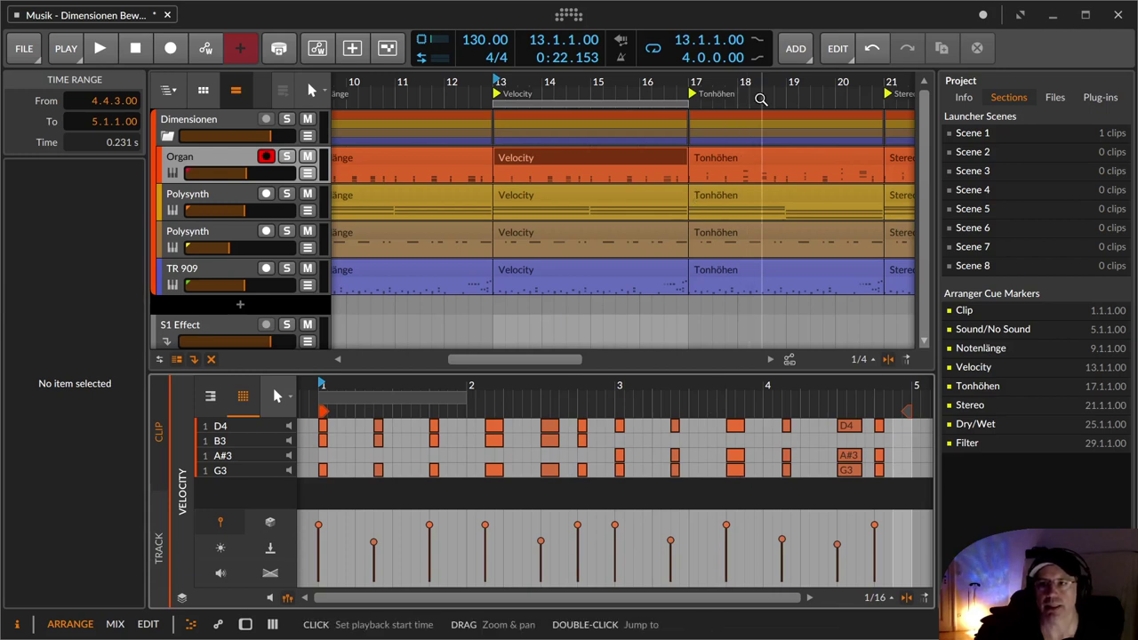
drag(761, 99, 462, 114)
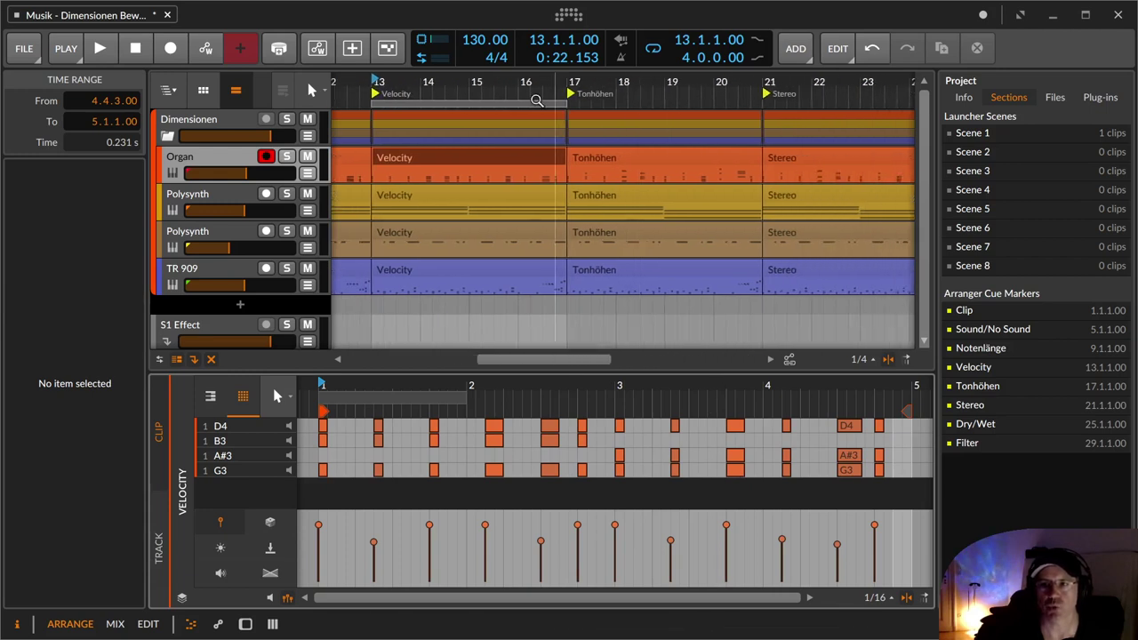
Start playback from the Velocity section and move the loop region onto the Tonhöhen section at 17.1.1.00.
click(463, 114)
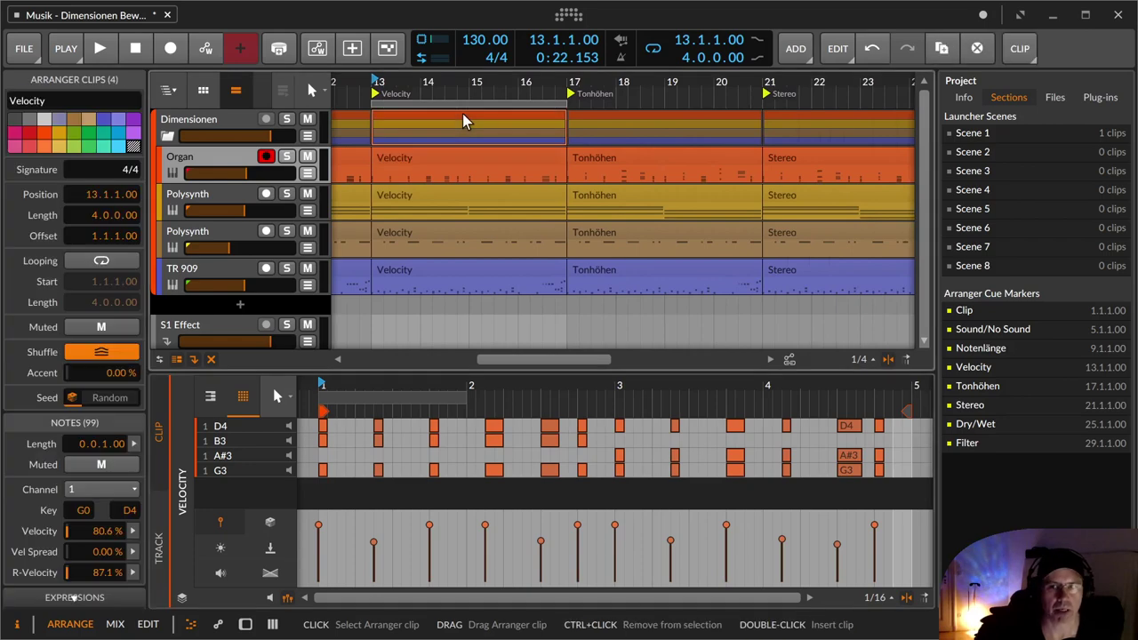
key(space)
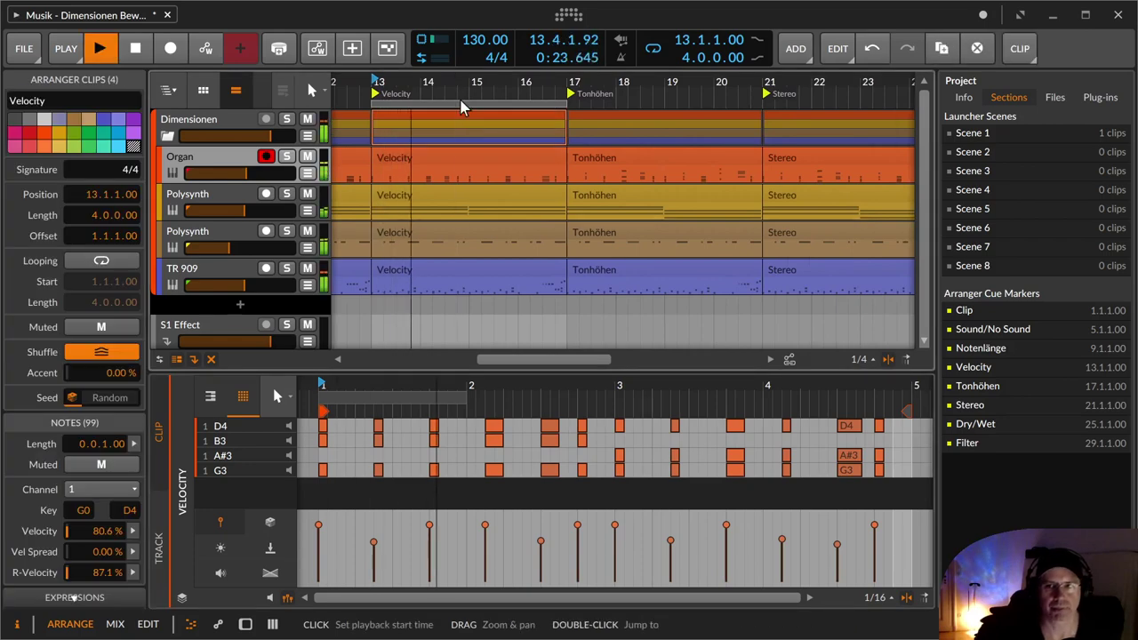
drag(466, 98, 545, 104)
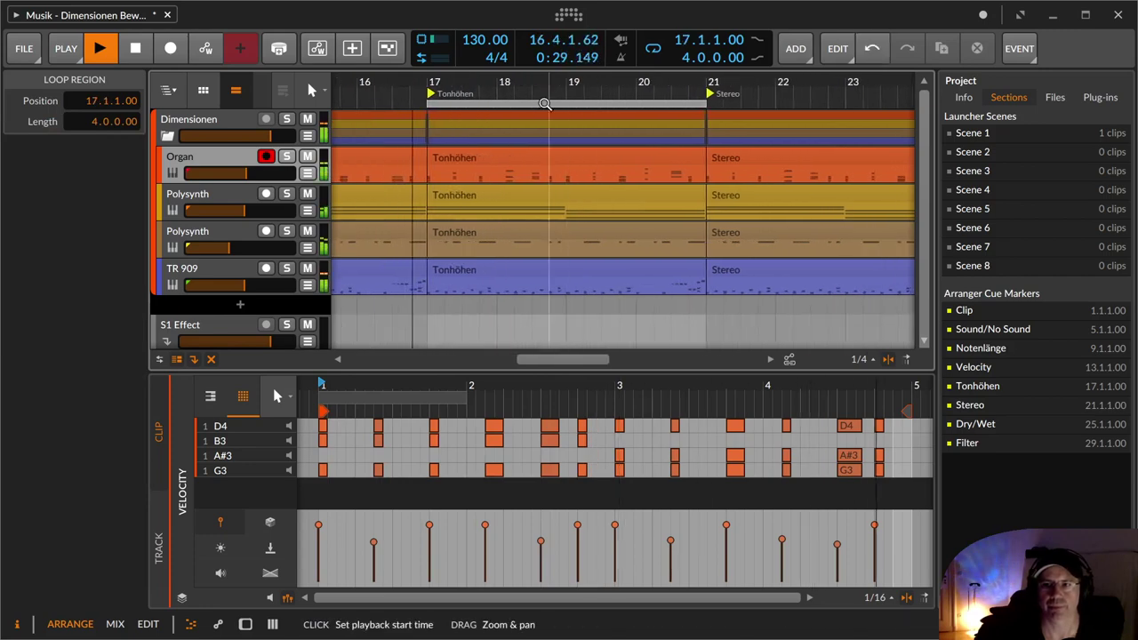
Inspect the Tonhöhen clips of the Organ, brown Polysynth and yellow Polysynth tracks in the detail editor during playback, and stop.
click(510, 157)
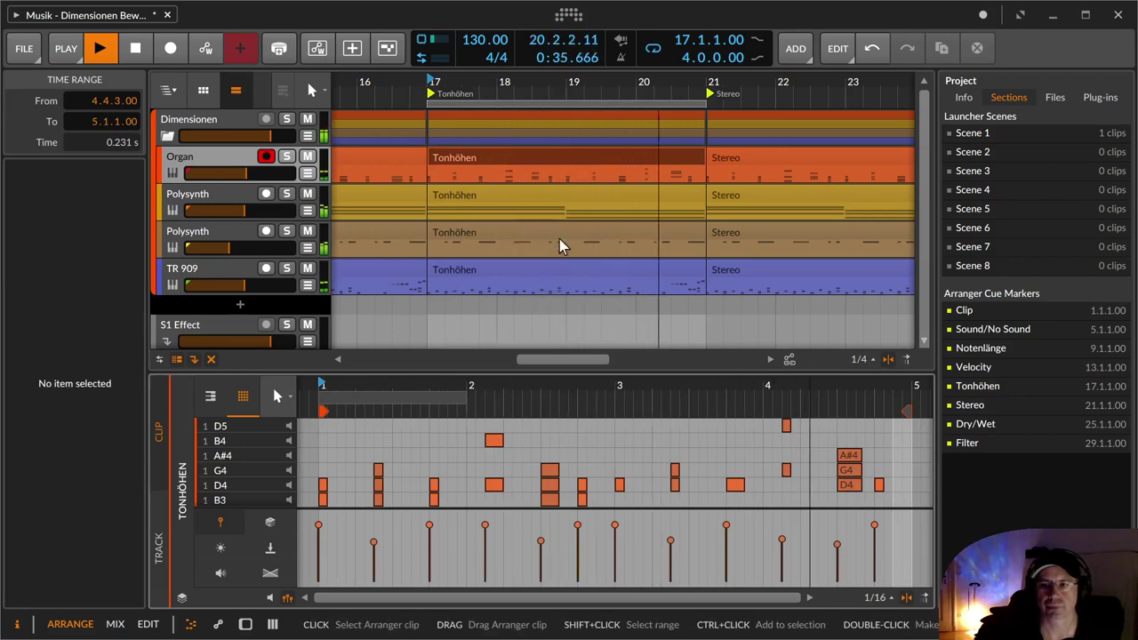
click(210, 396)
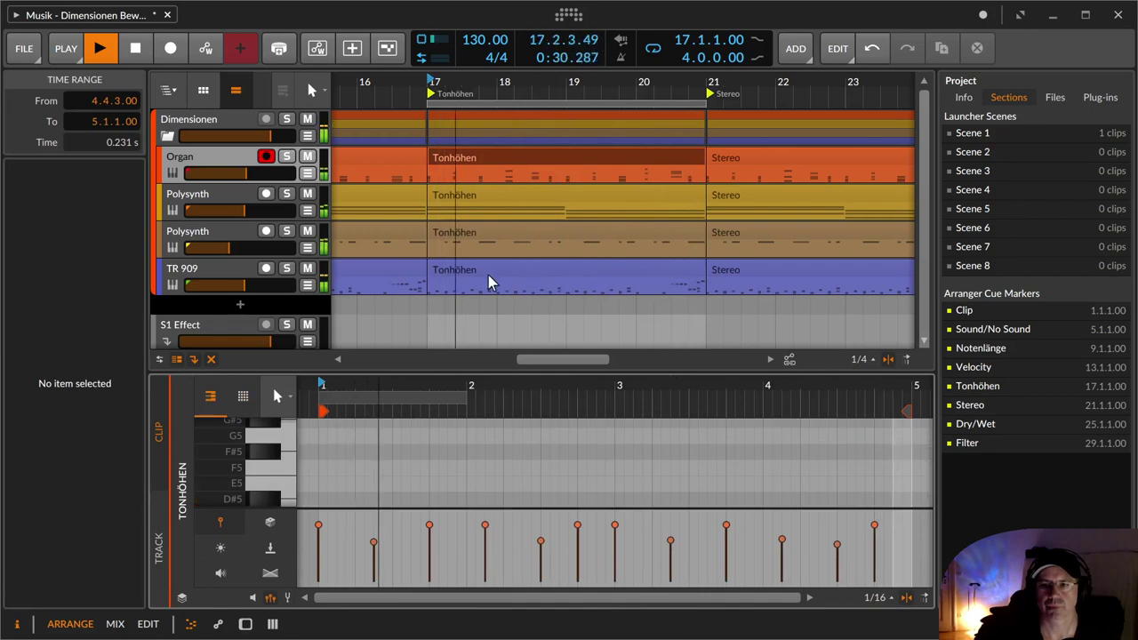
double_click(507, 160)
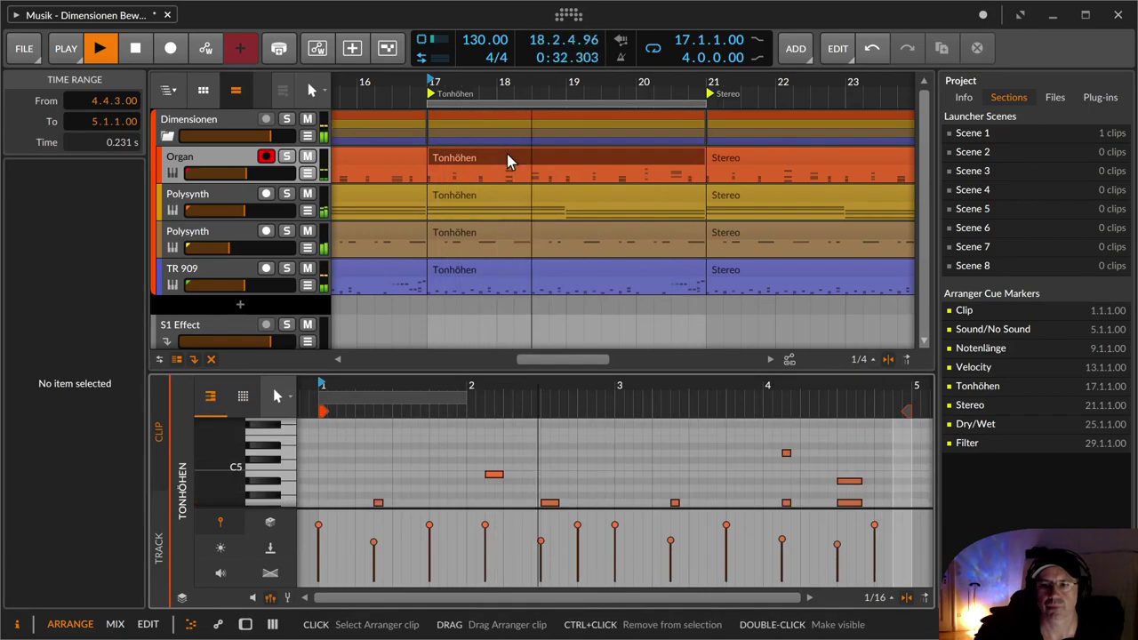
double_click(528, 231)
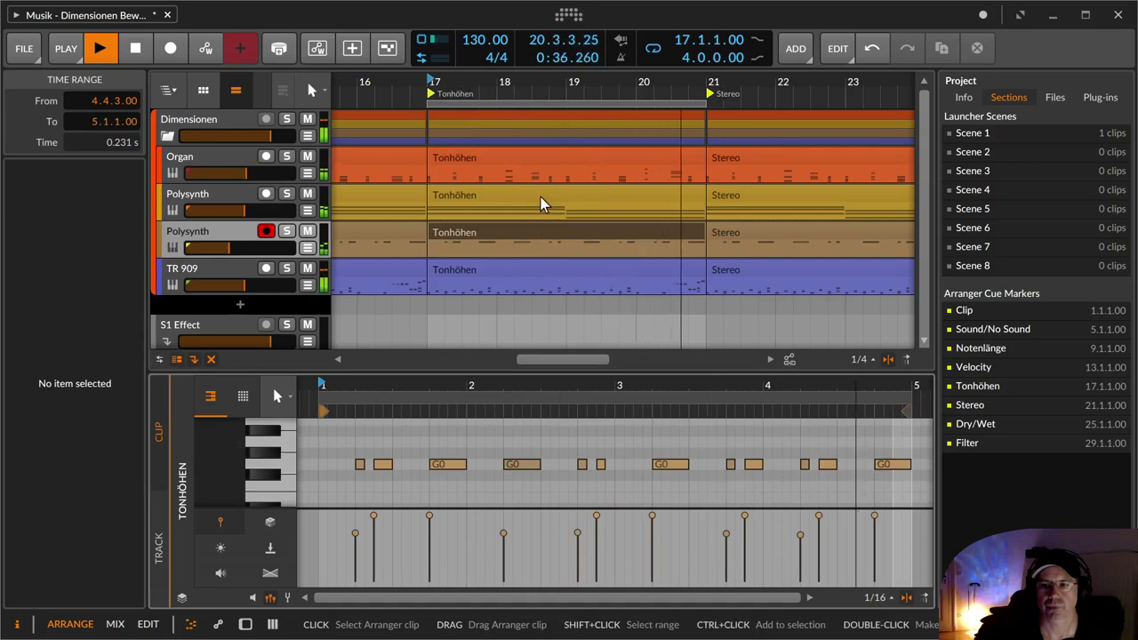
double_click(541, 196)
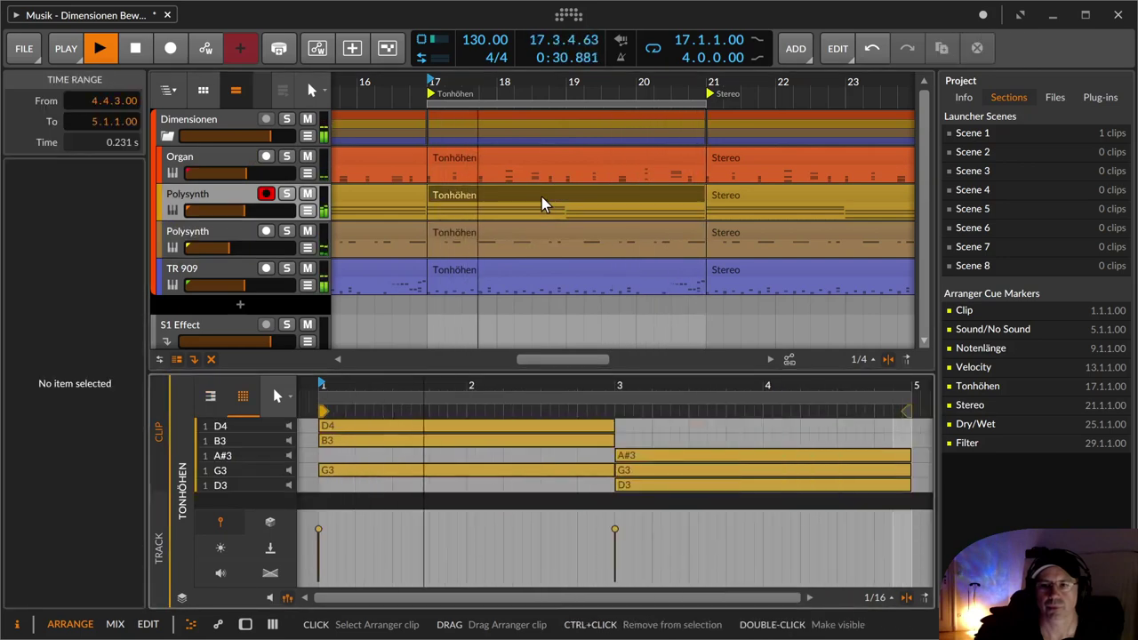
key(space)
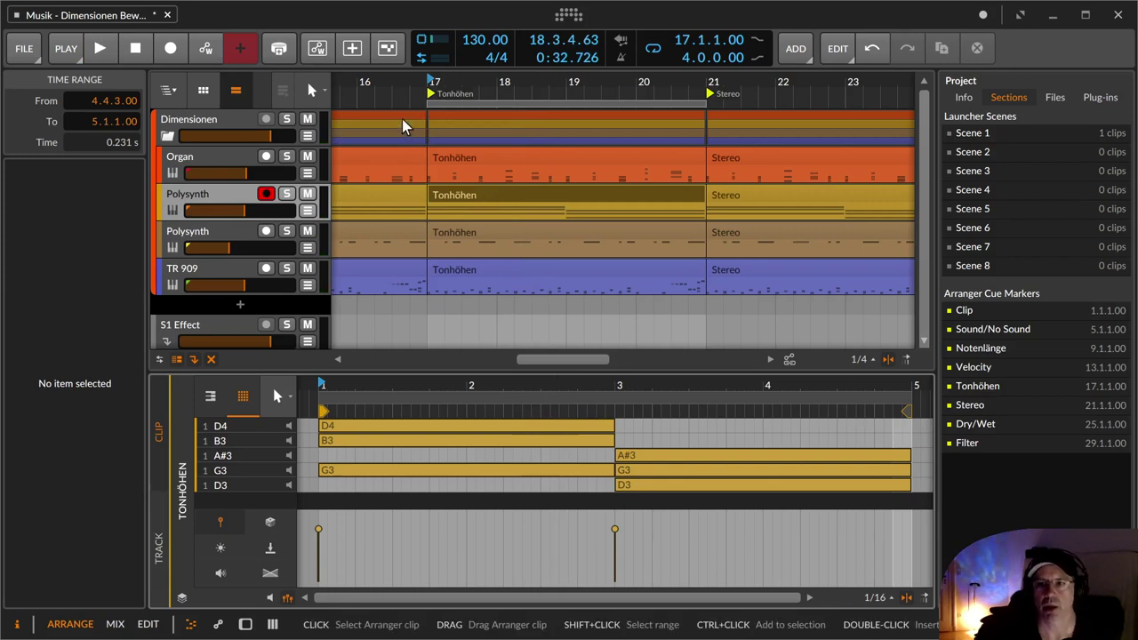
Play from the start of the Velocity section at 13.1.1.00 through the Tonhöhen section and stop.
drag(391, 89, 520, 89)
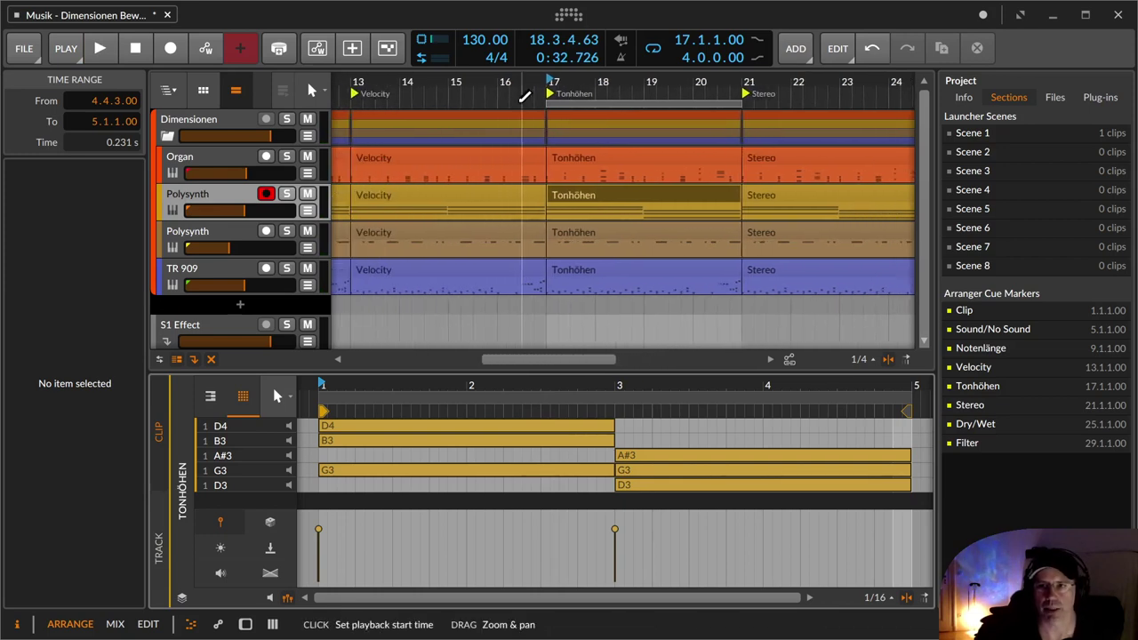
click(500, 131)
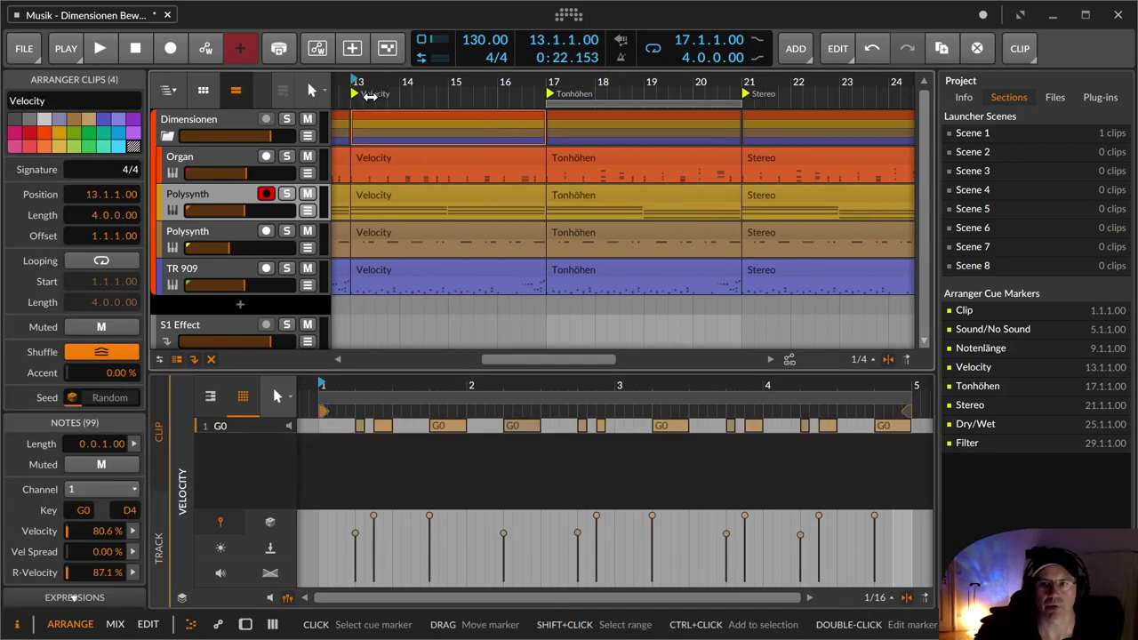
key(space)
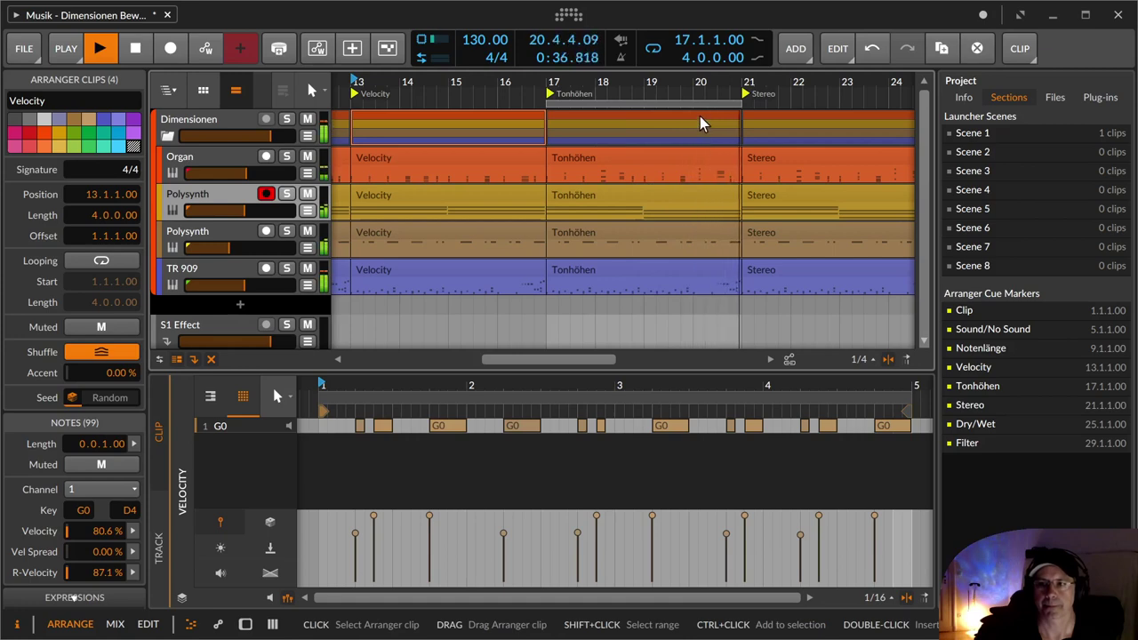
key(space)
Enlarge the Organ's Tonhöhen clip in the piano roll and examine its high B4 and D5 notes.
click(695, 163)
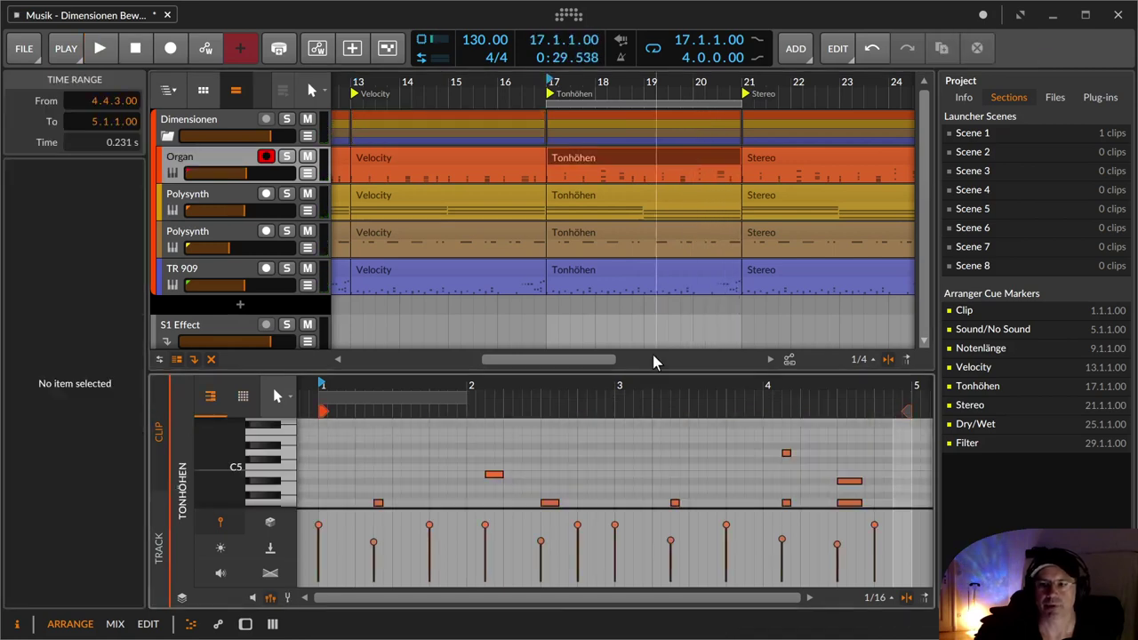
drag(633, 375, 644, 166)
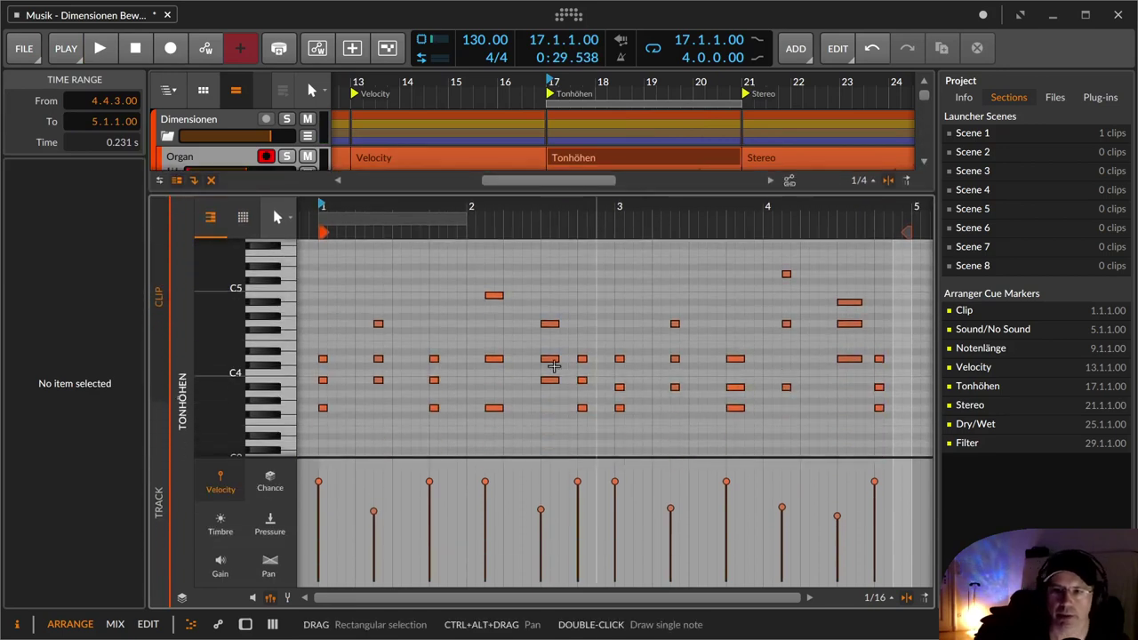
click(493, 295)
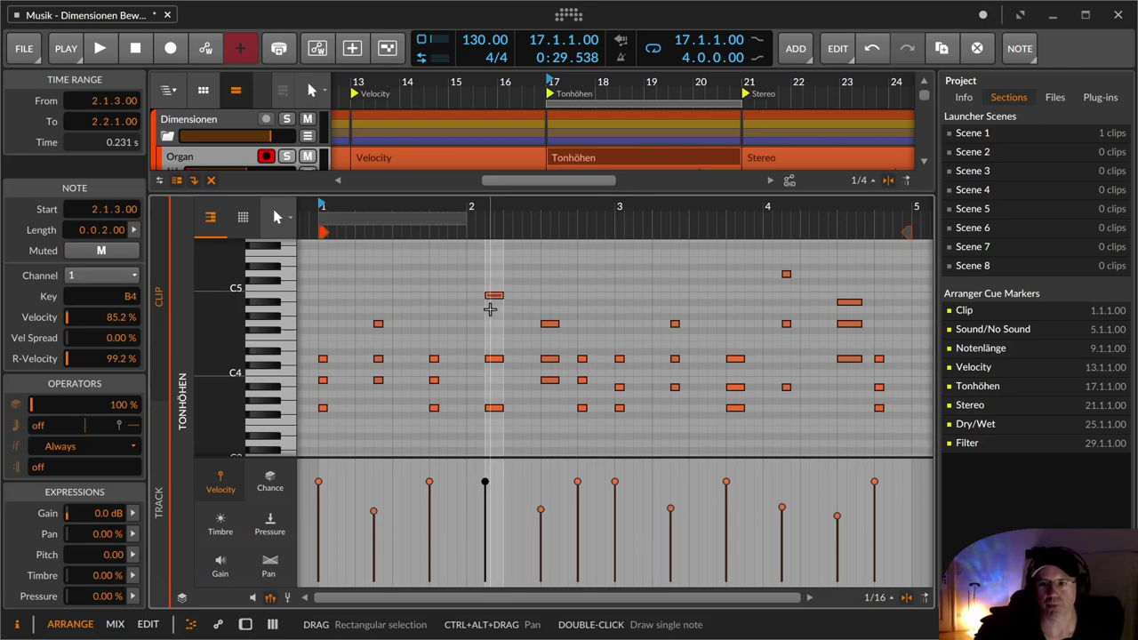
click(785, 274)
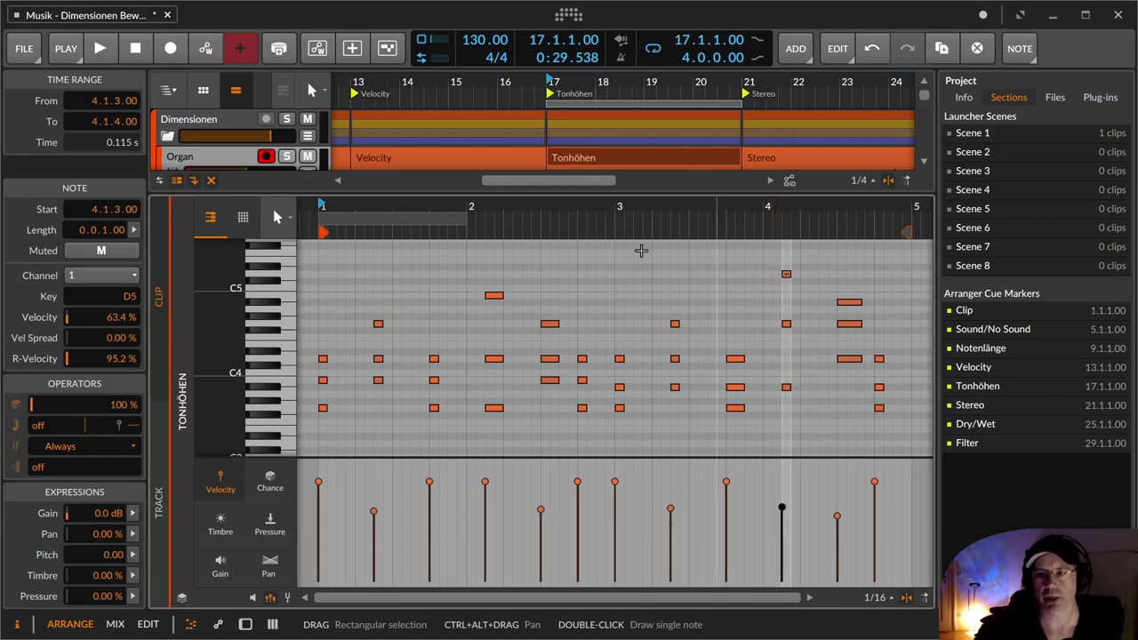
Shrink the detail editor until all tracks show again, play the looped Tonhöhen section from its start and stop.
drag(583, 194, 587, 252)
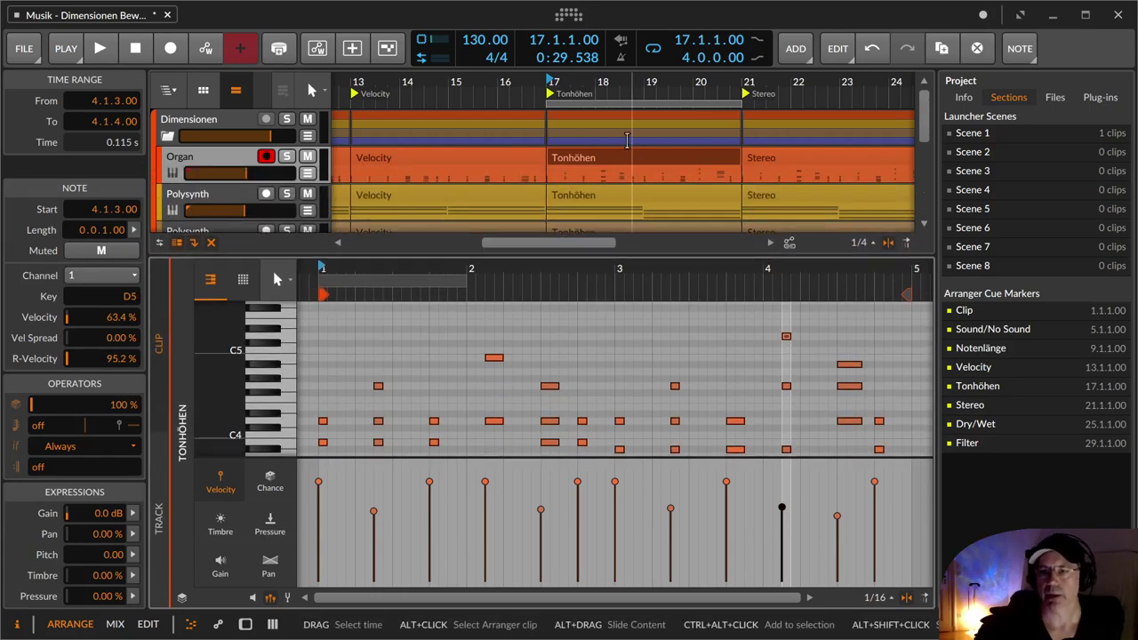
drag(688, 85, 579, 86)
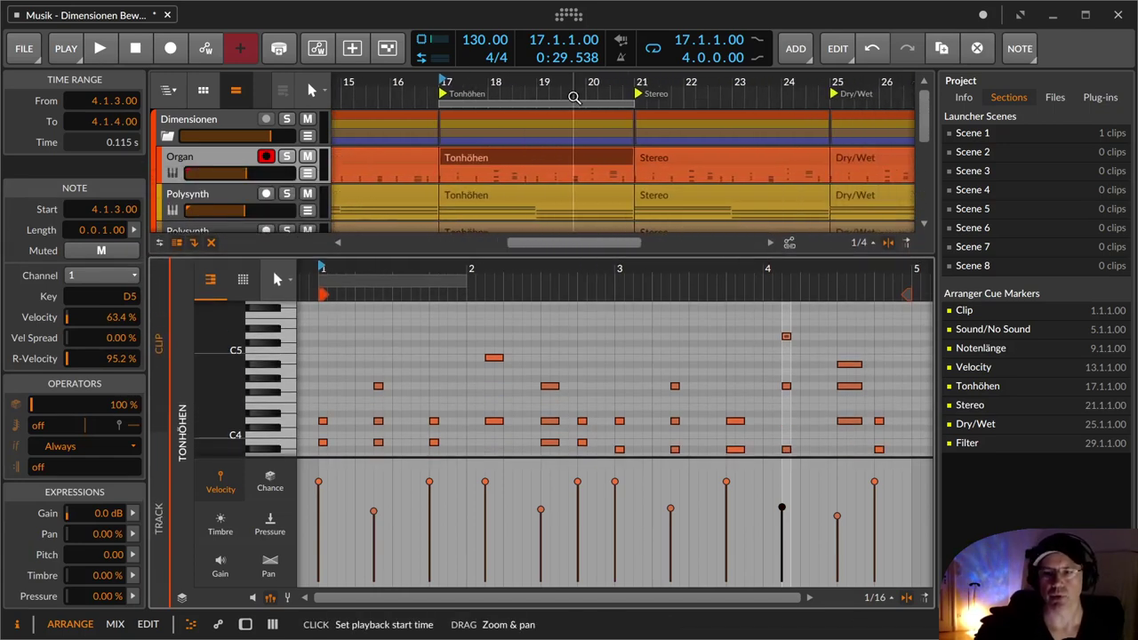
drag(568, 271, 568, 364)
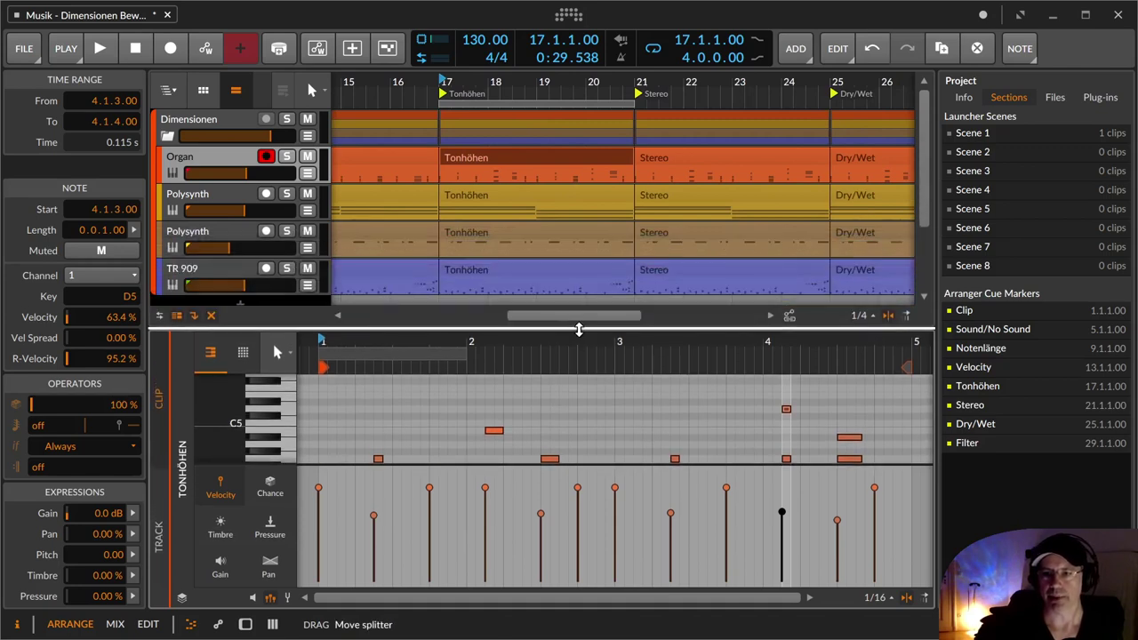
click(492, 122)
key(space)
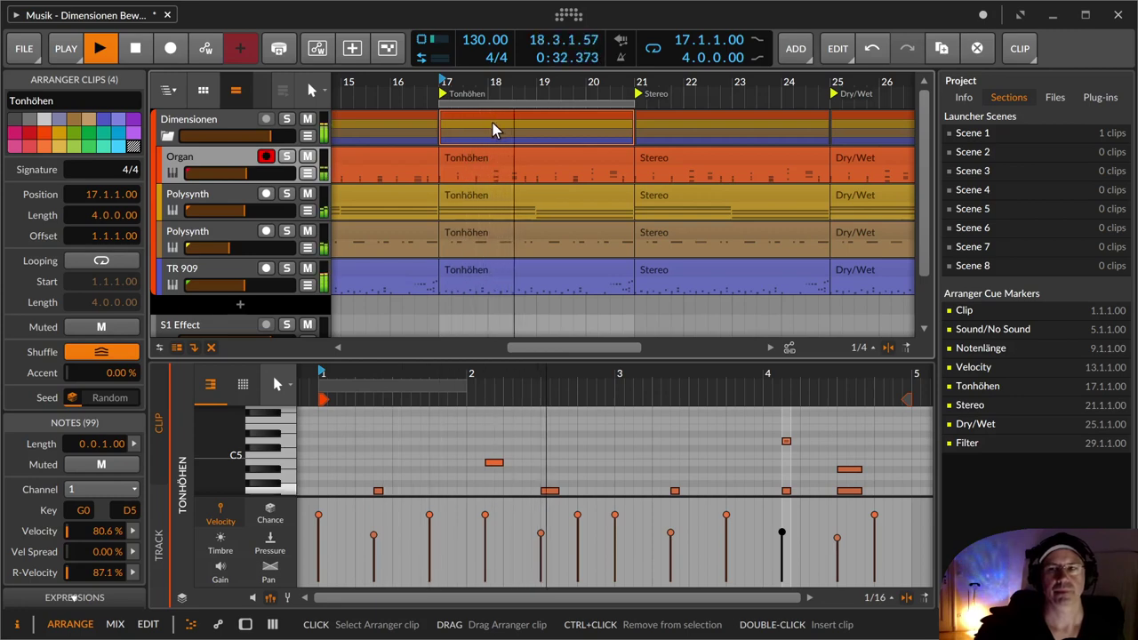
key(space)
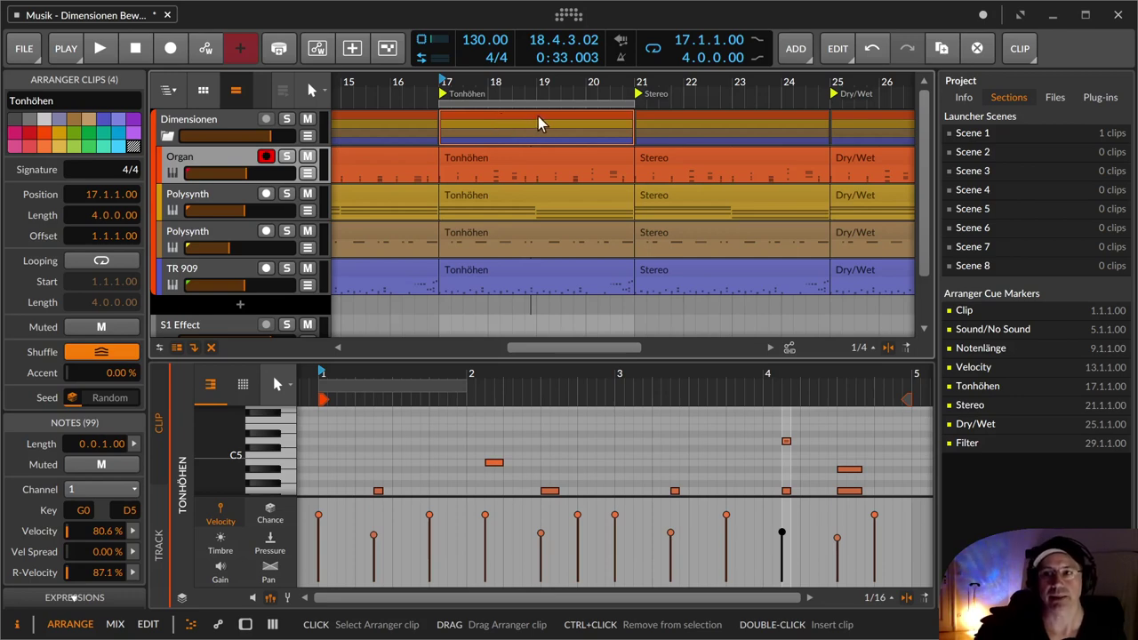
Move the loop region onto the Stereo section at 21.1.1.00, play from the Tonhöhen section into it and stop.
drag(622, 107, 817, 118)
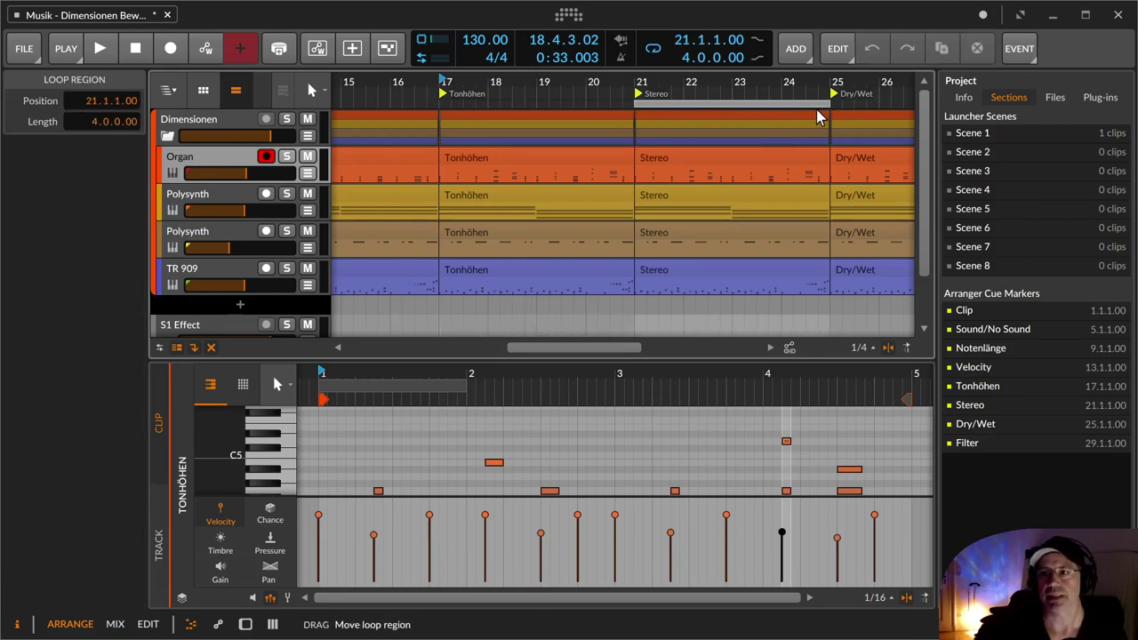
click(538, 128)
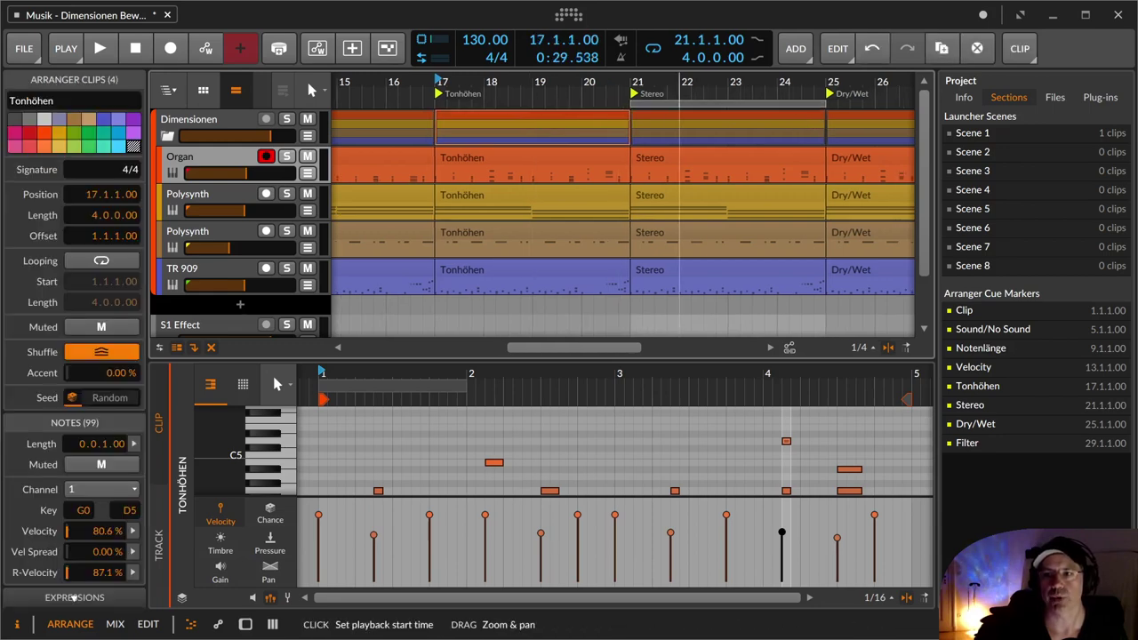
drag(690, 85, 595, 84)
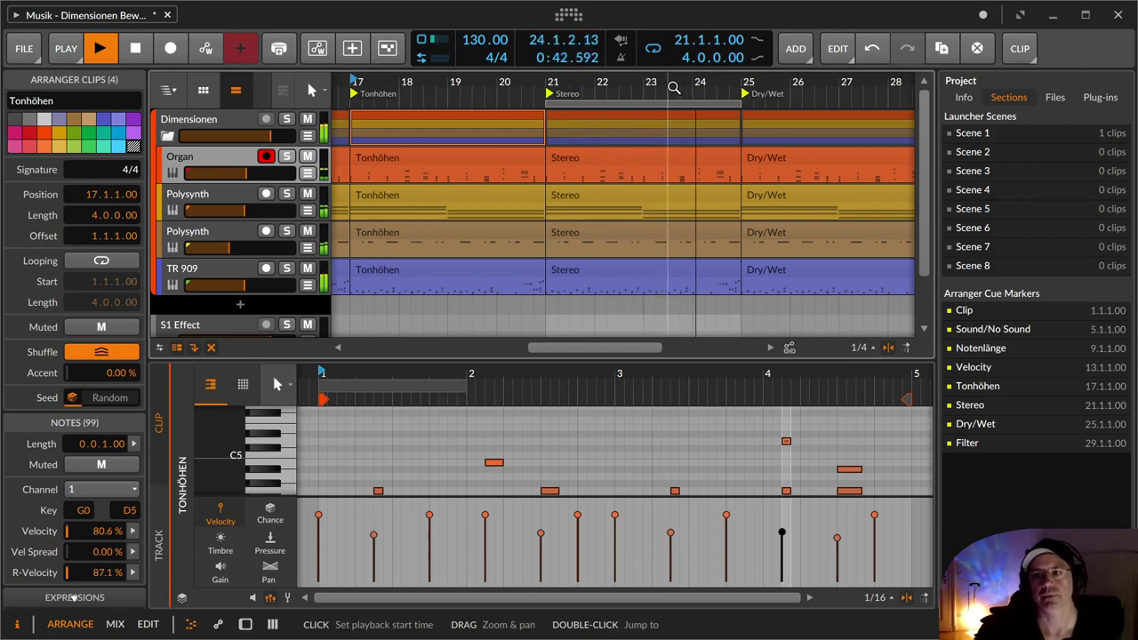
key(space)
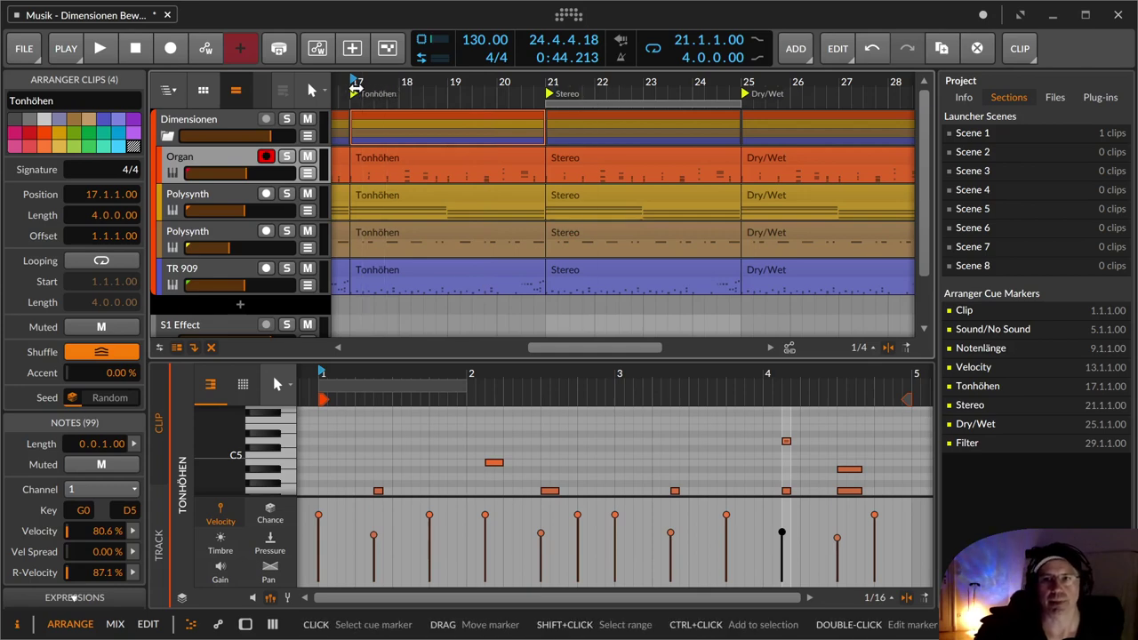
Play the Stereo section briefly from its start at 21.1.1.00 and stop.
click(627, 120)
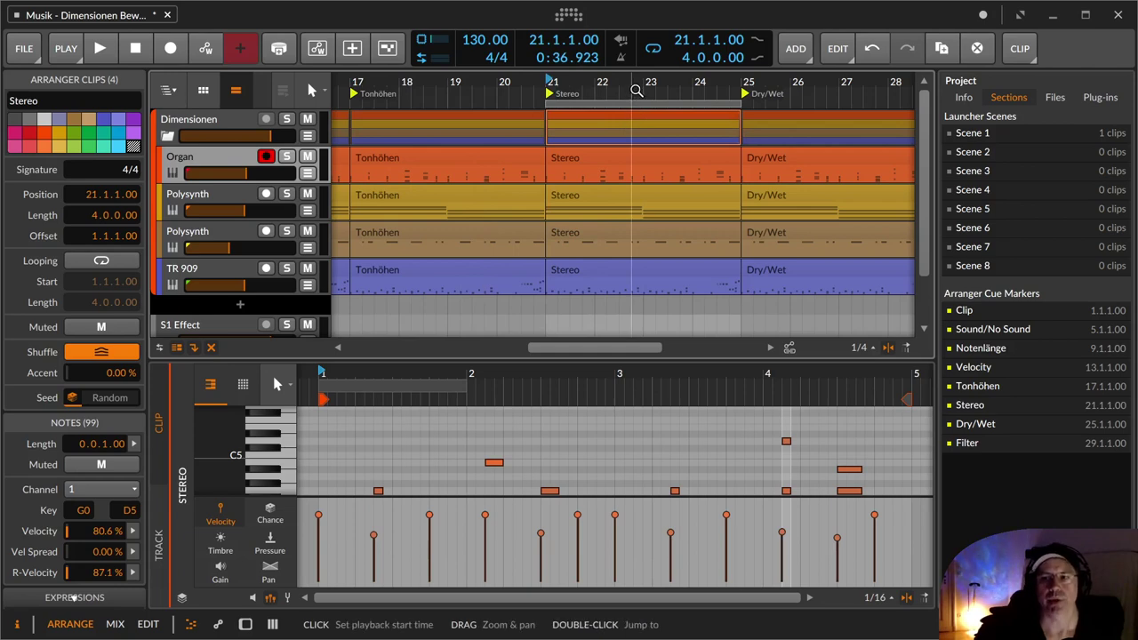
drag(636, 91, 486, 94)
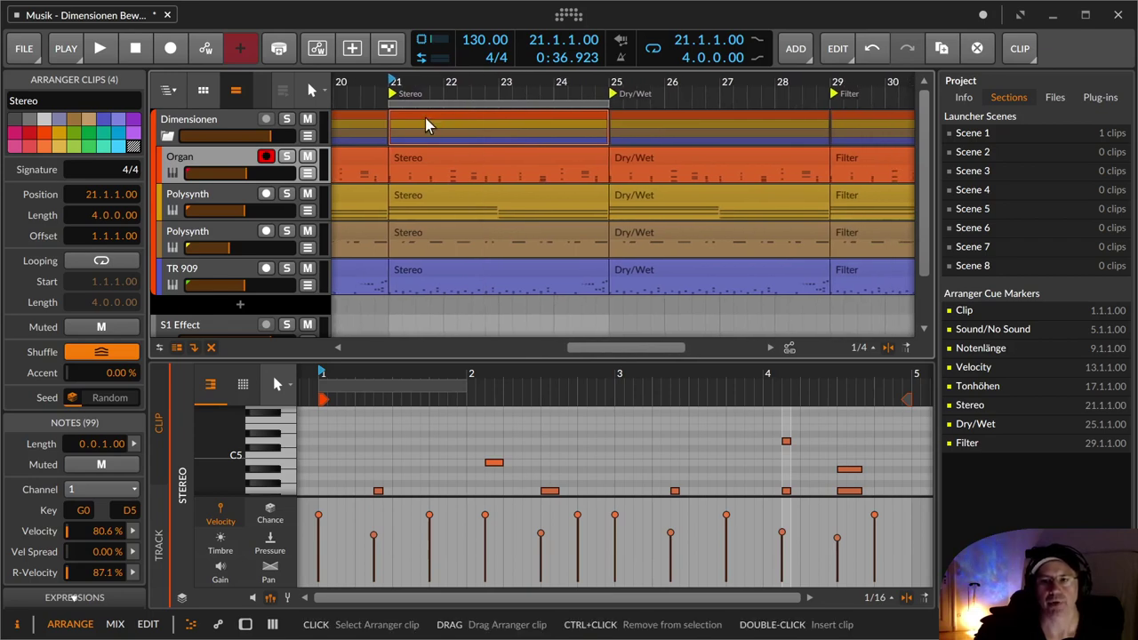
key(space)
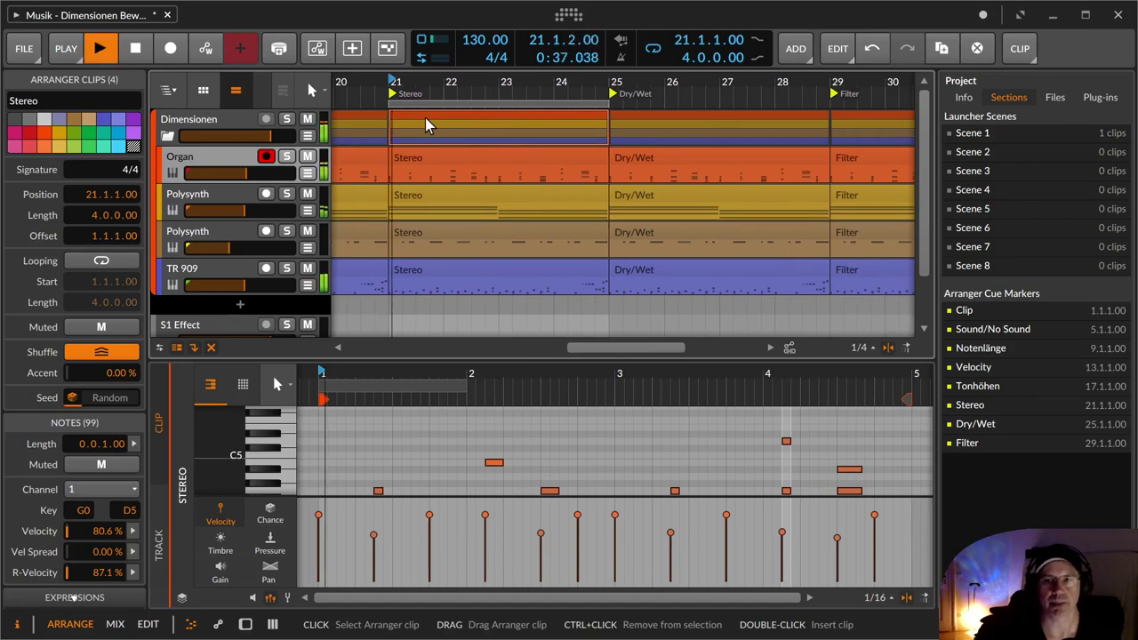
key(space)
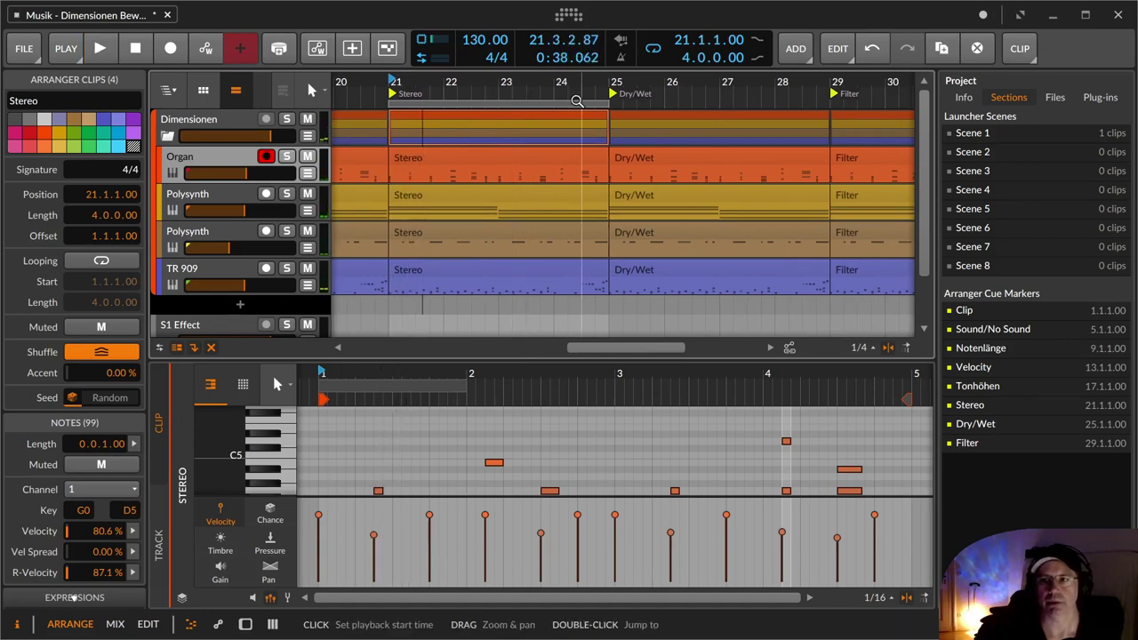
Move the loop region onto the Dry/Wet section at 25.1.1.00 and examine the Organ's Blur, Reverb and Delay-2 on/off automation.
drag(543, 111, 760, 114)
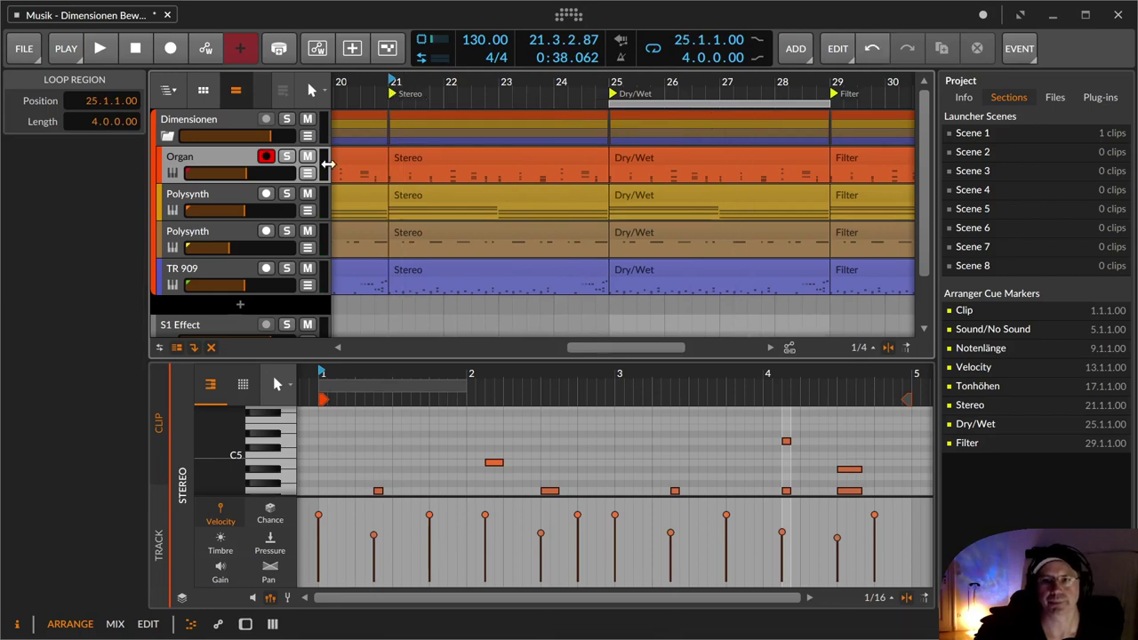
click(307, 173)
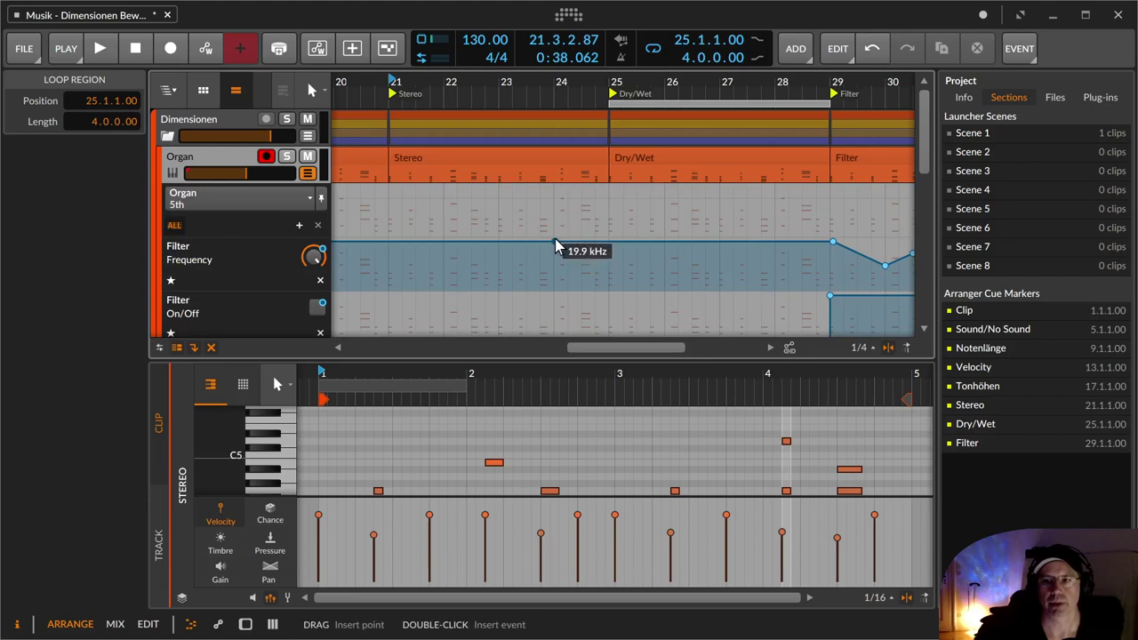
scroll(448, 220, down, 3)
scroll(448, 220, down, 2)
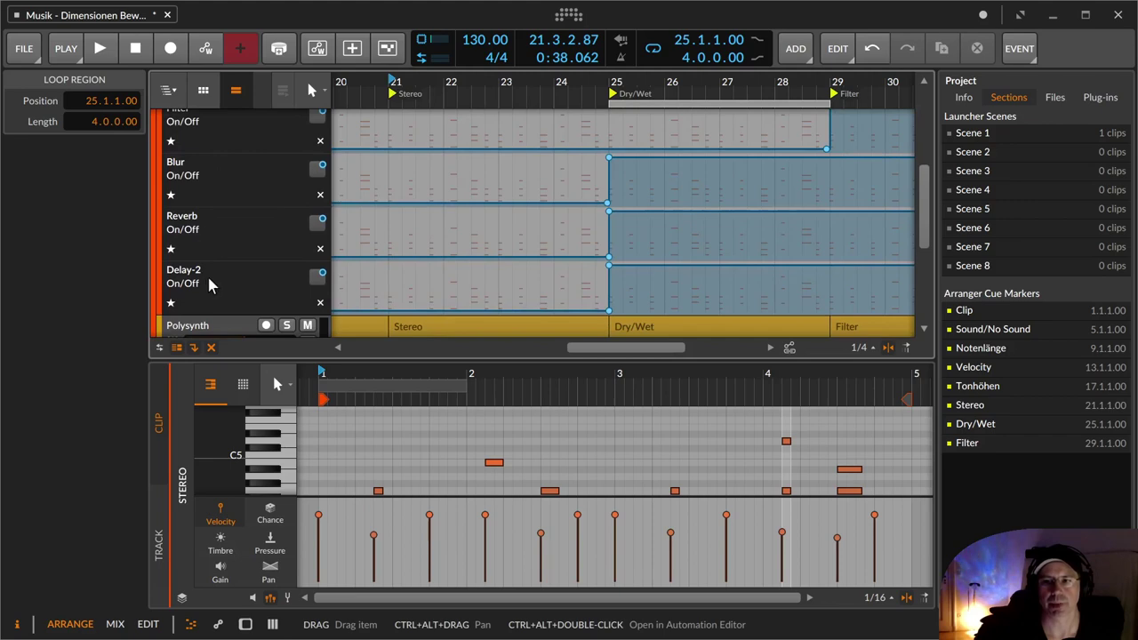
scroll(211, 284, down, 4)
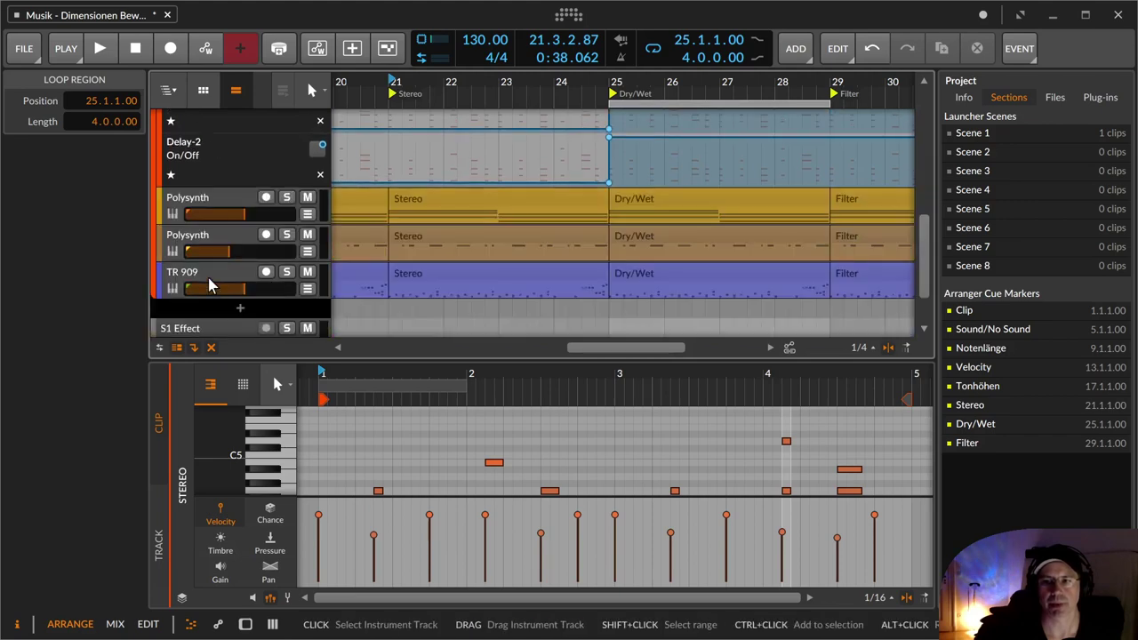
Show the yellow Polysynth's automation lanes and examine its Noise, Filter Frequency and Delay-2 automation.
click(307, 216)
click(307, 216)
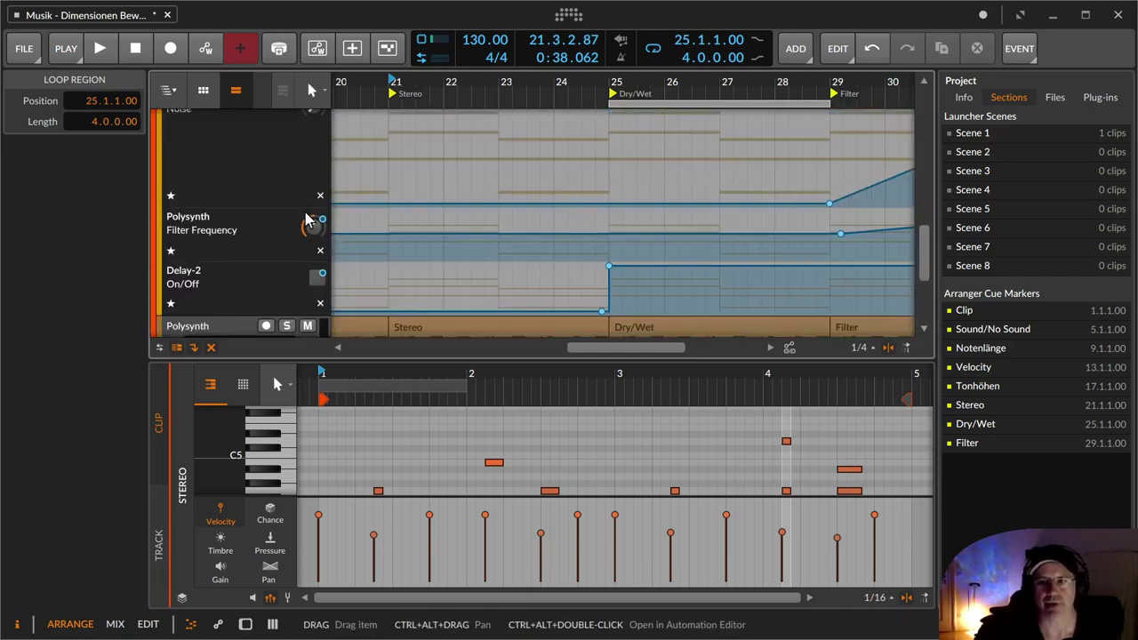
click(307, 216)
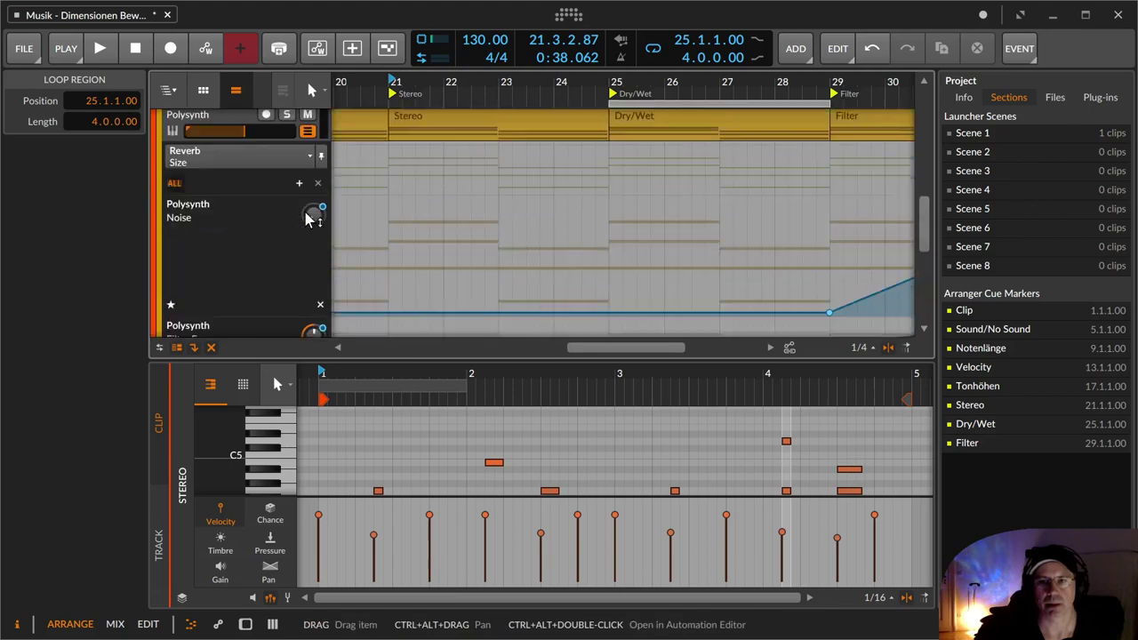
Hide the automation lanes of the yellow Polysynth and Organ tracks.
click(307, 194)
scroll(320, 187, up, 5)
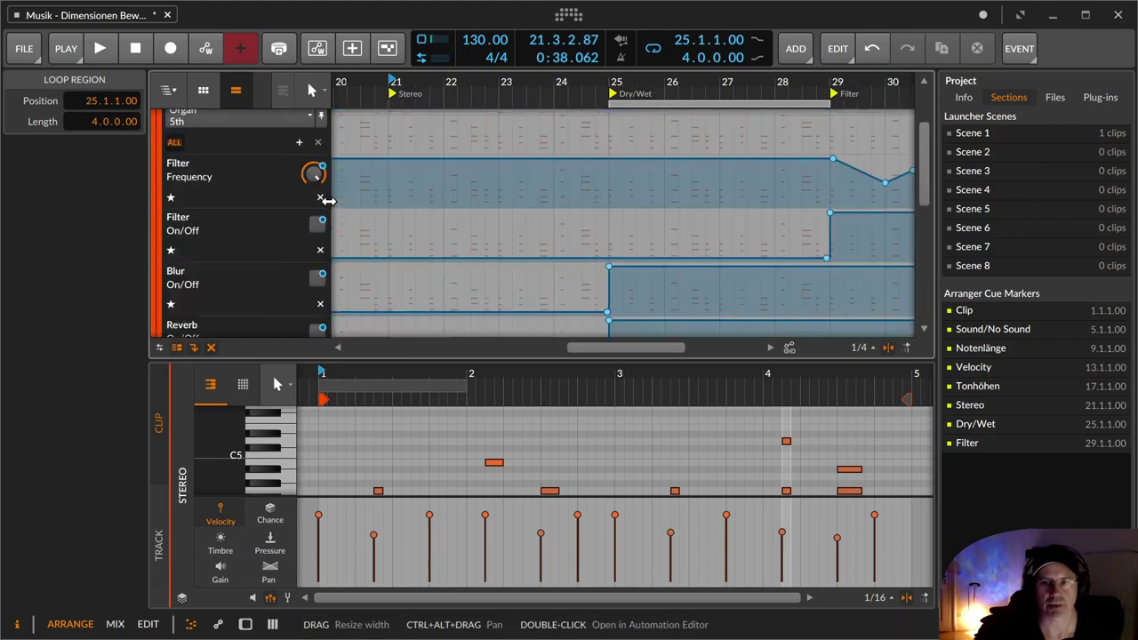
click(310, 174)
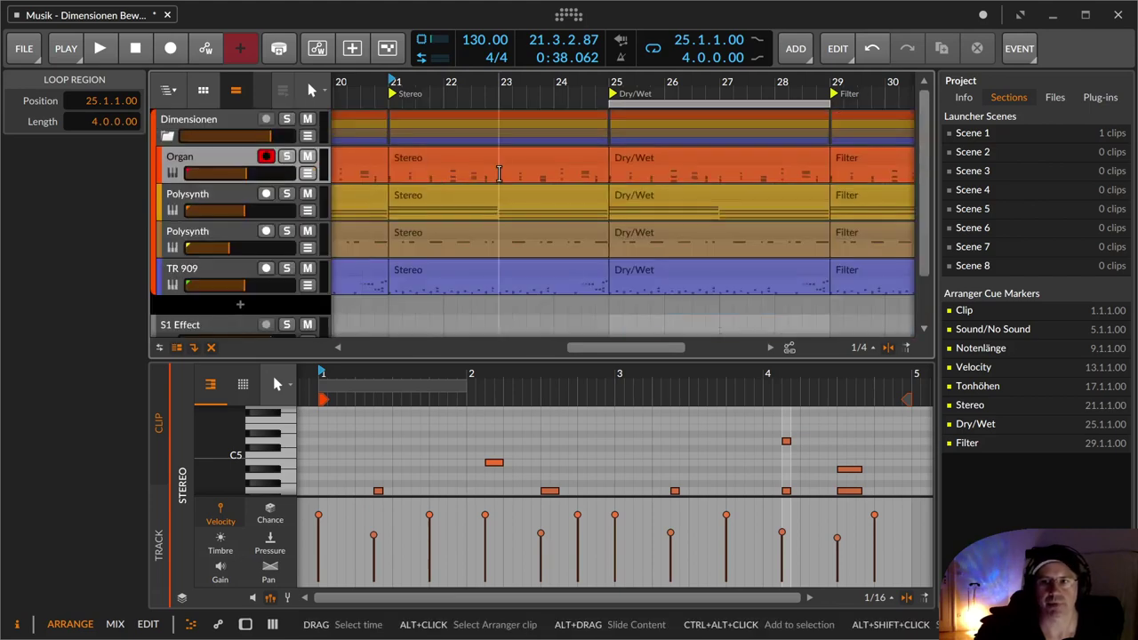
Play from the Stereo section's start at 21.1.1.00 through the Dry/Wet section and stop just before the Filter marker.
click(397, 120)
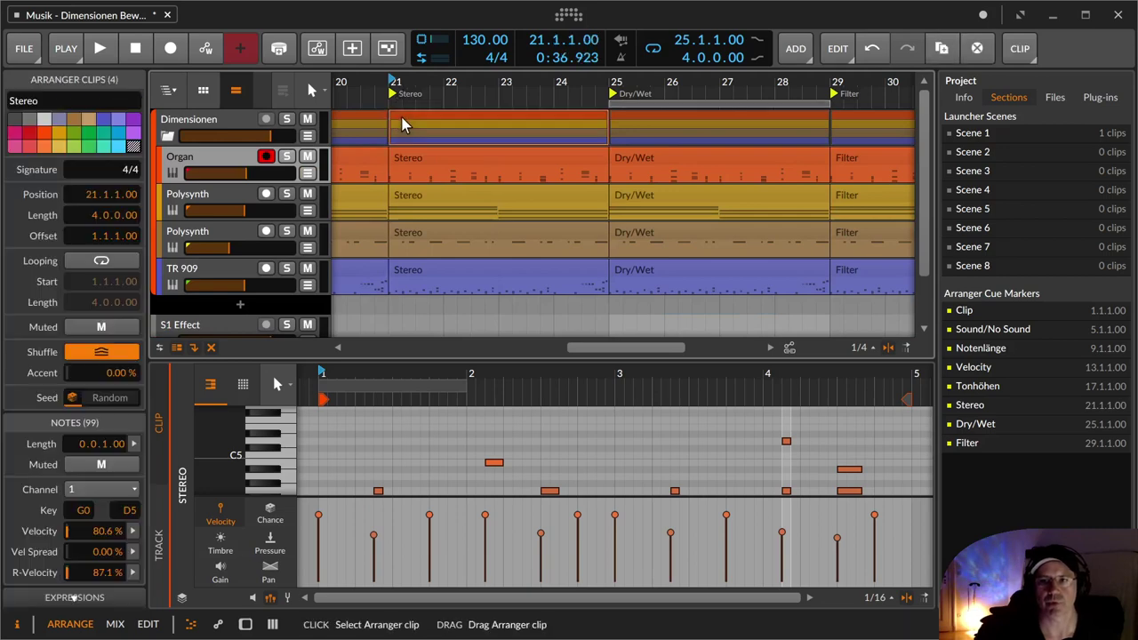
key(space)
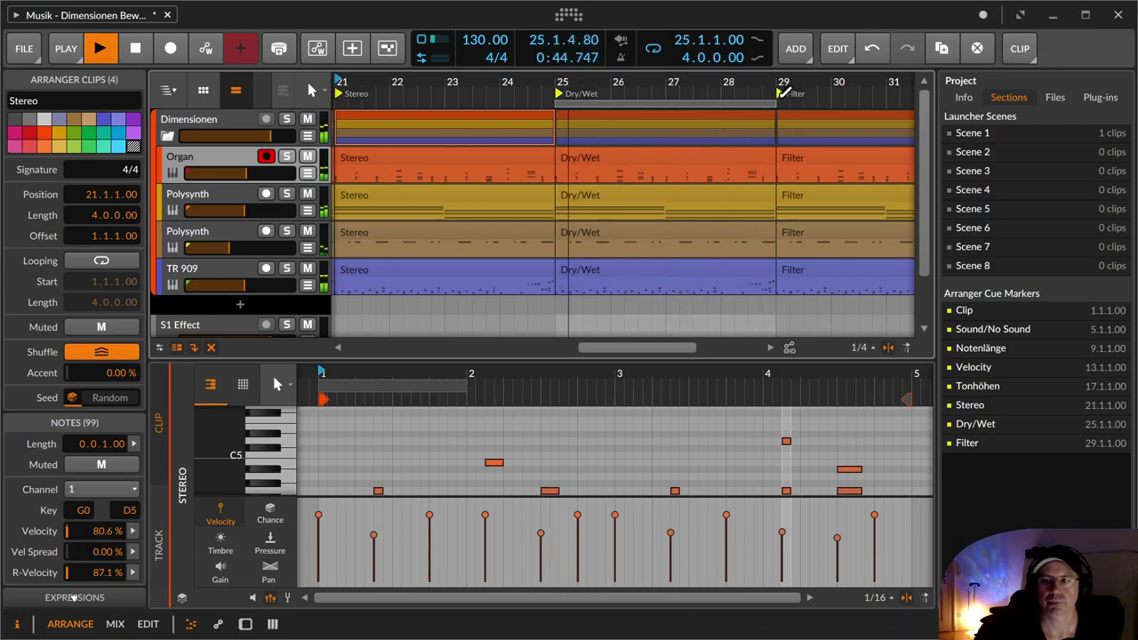
drag(796, 93, 808, 94)
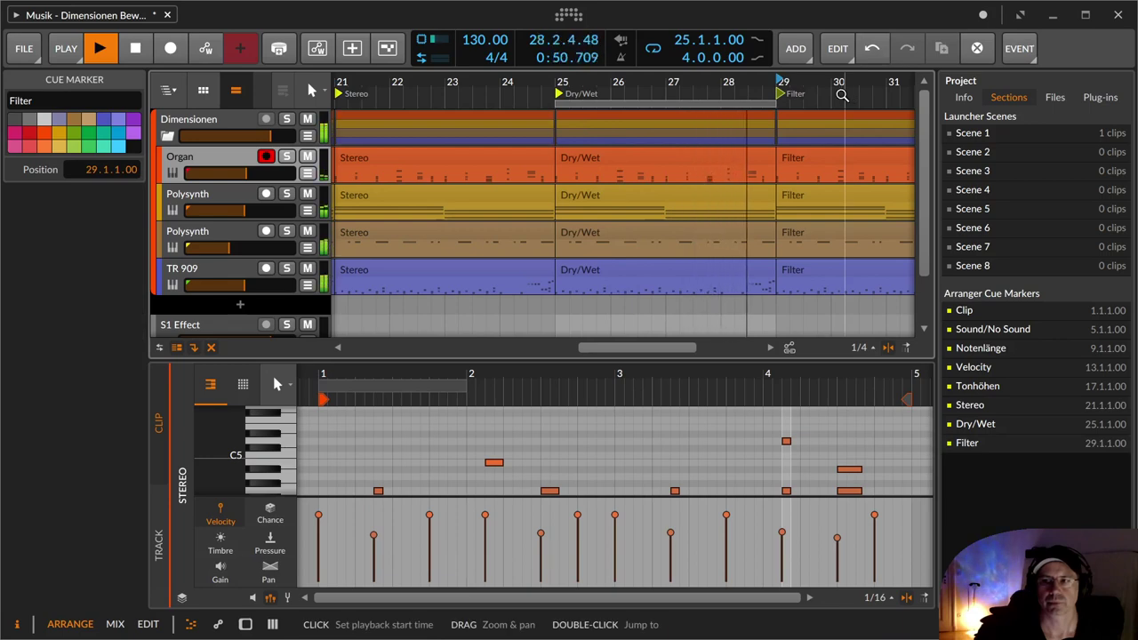
drag(841, 95, 583, 94)
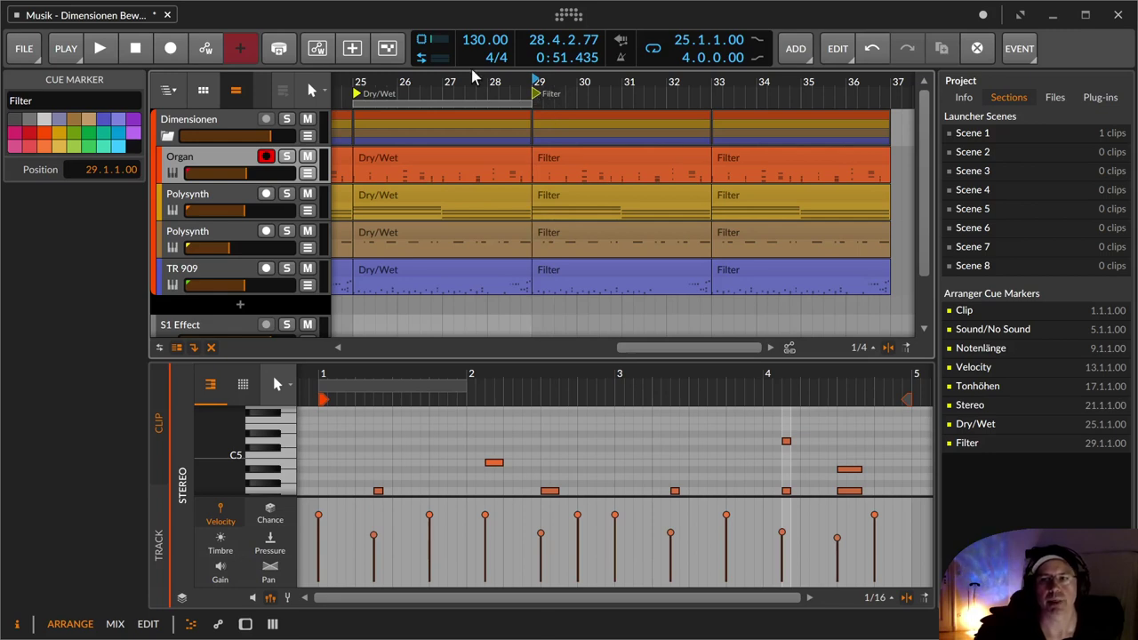
Move the loop region onto the Filter section at 29.1.1.00 and extend it to 8 bars.
click(471, 106)
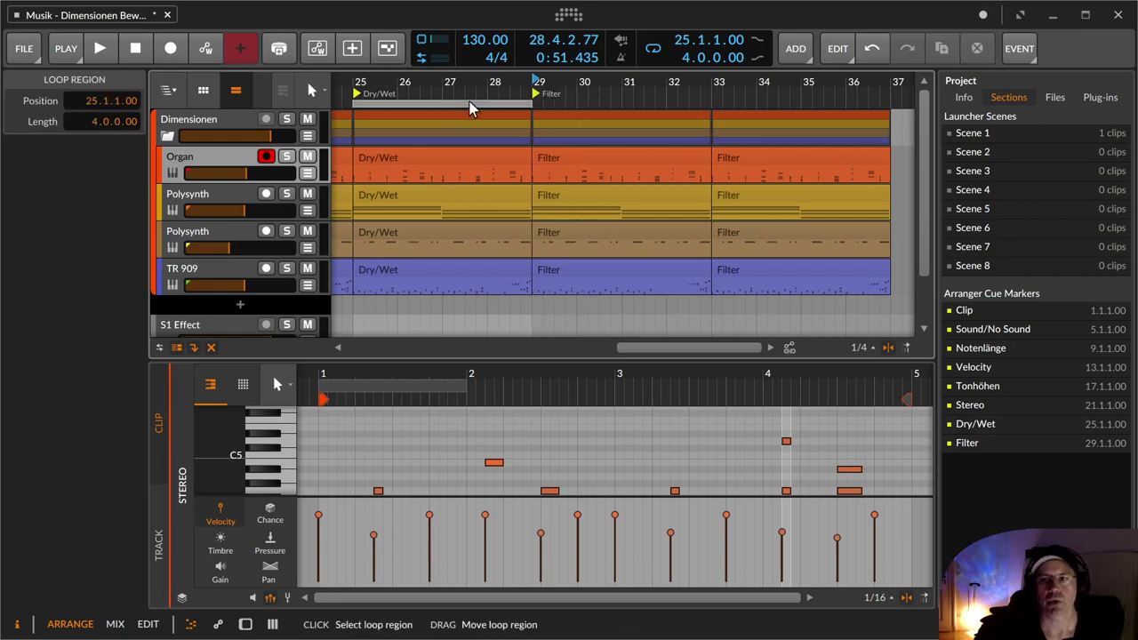
drag(471, 106, 645, 107)
click(447, 122)
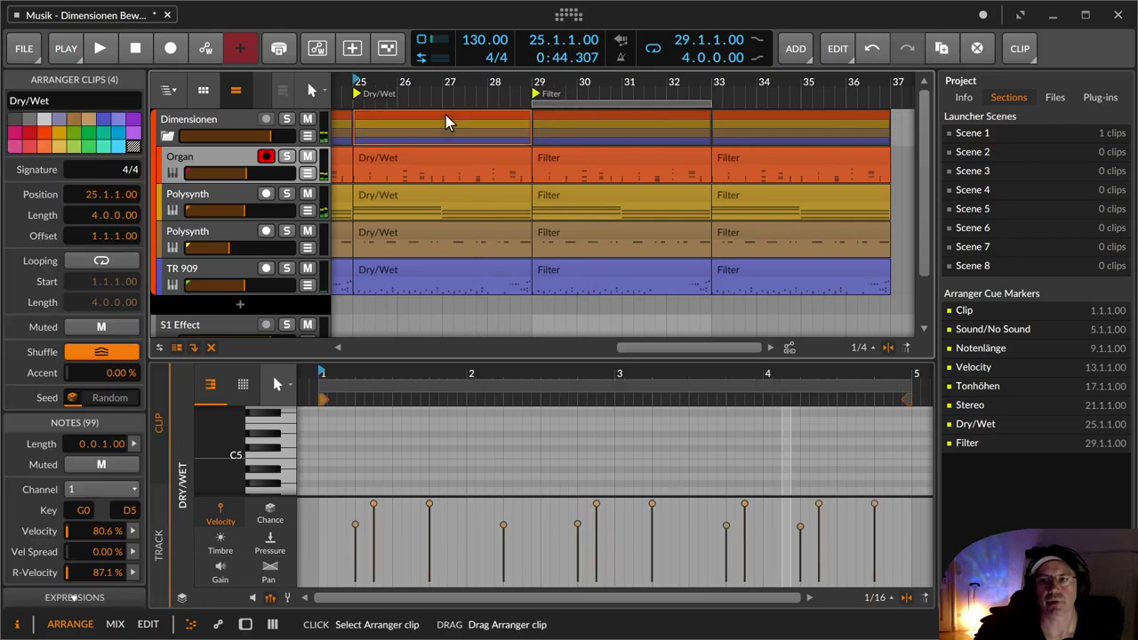
drag(704, 104, 882, 101)
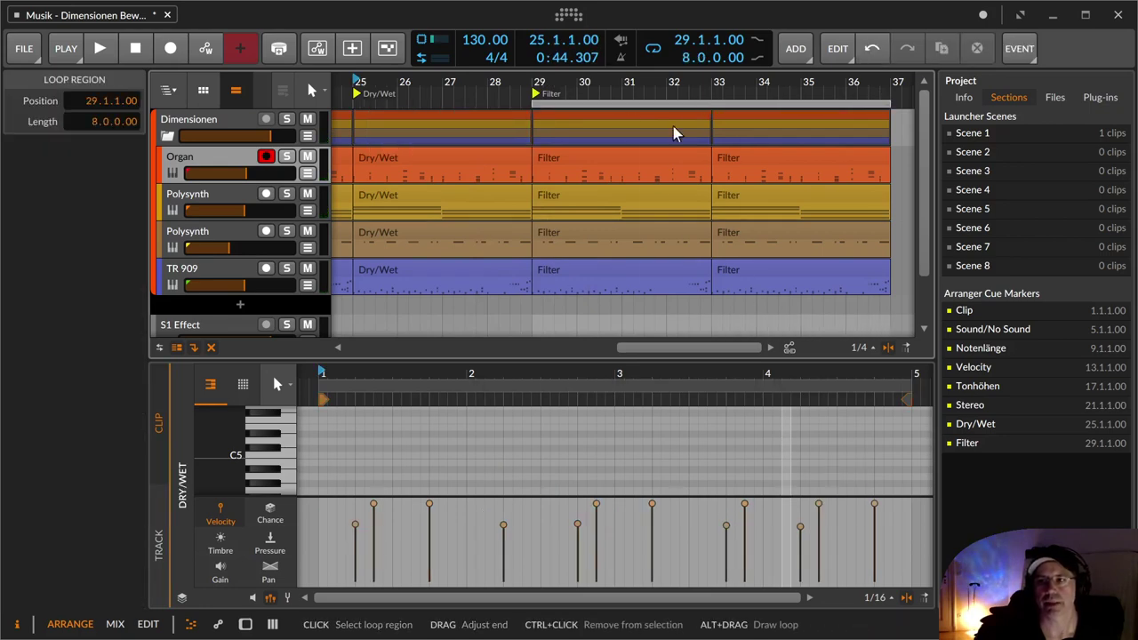
Play from the Dry/Wet section's start into the Filter loop and briefly examine the Organ's Filter Frequency and On/Off automation.
click(411, 127)
key(space)
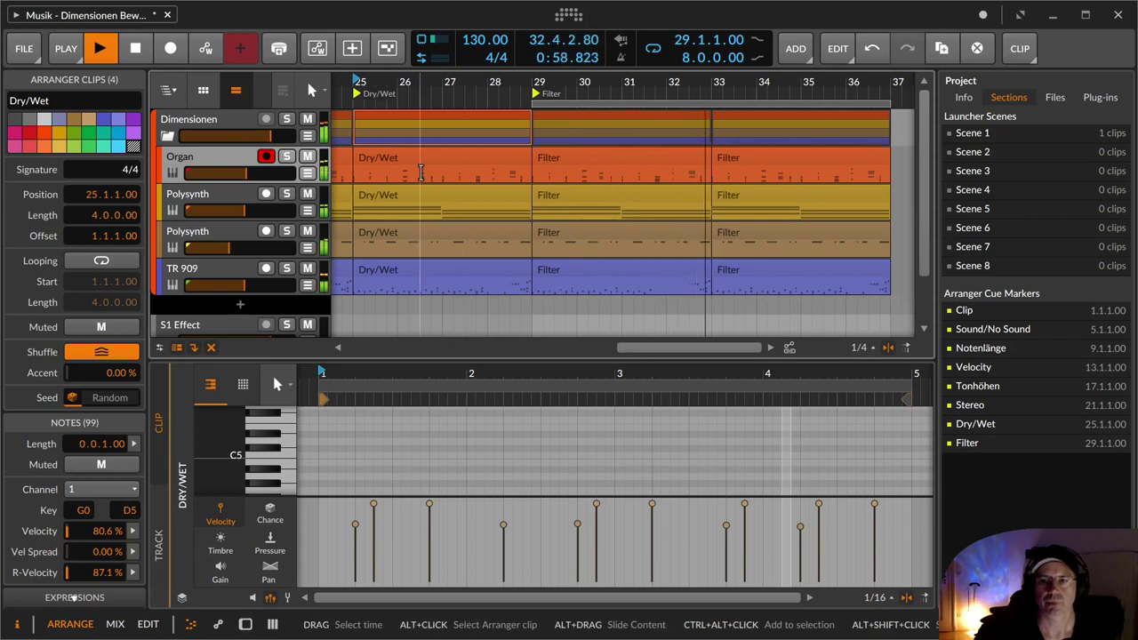
click(308, 173)
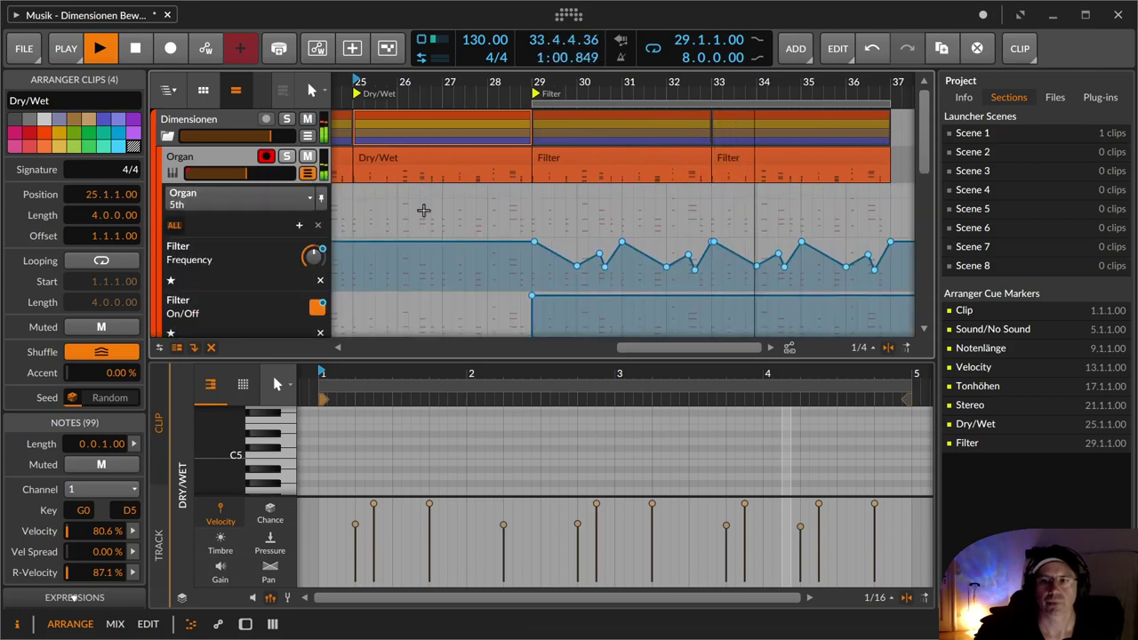
click(308, 173)
Show the Organ track's device chain and expand its Reverb, Delay-2, Blur and Filter devices.
key(d)
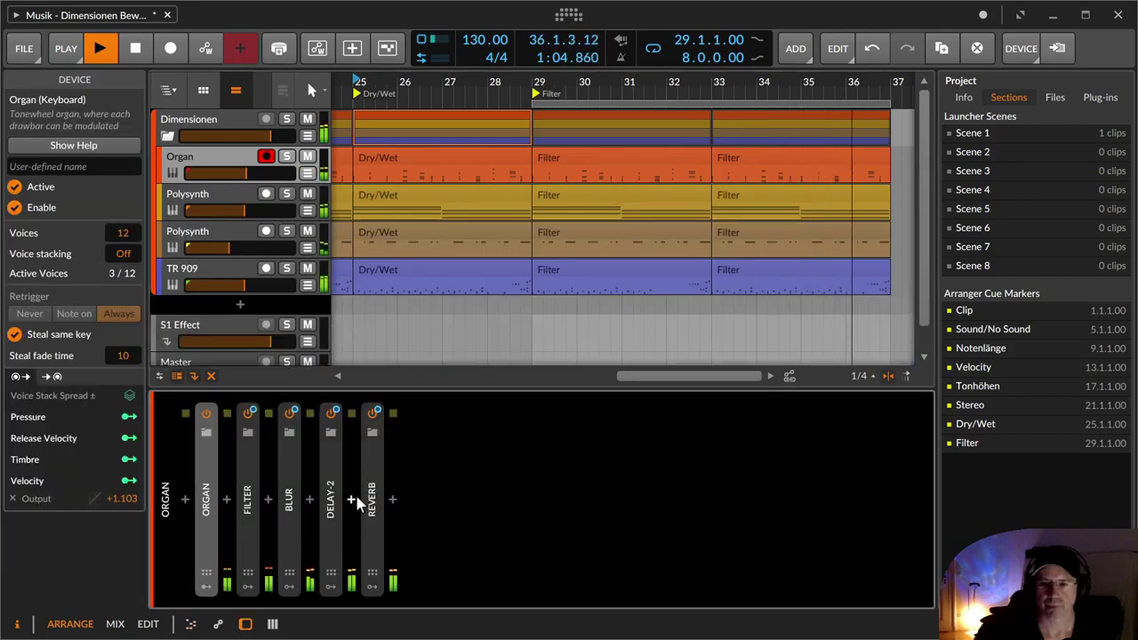
double_click(372, 499)
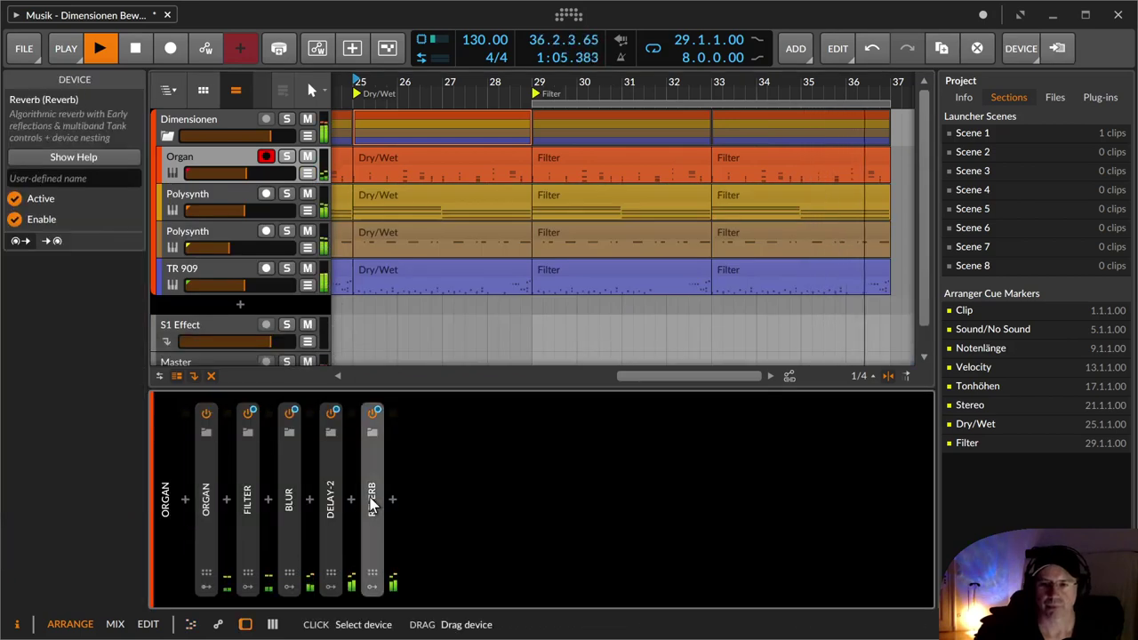
double_click(331, 494)
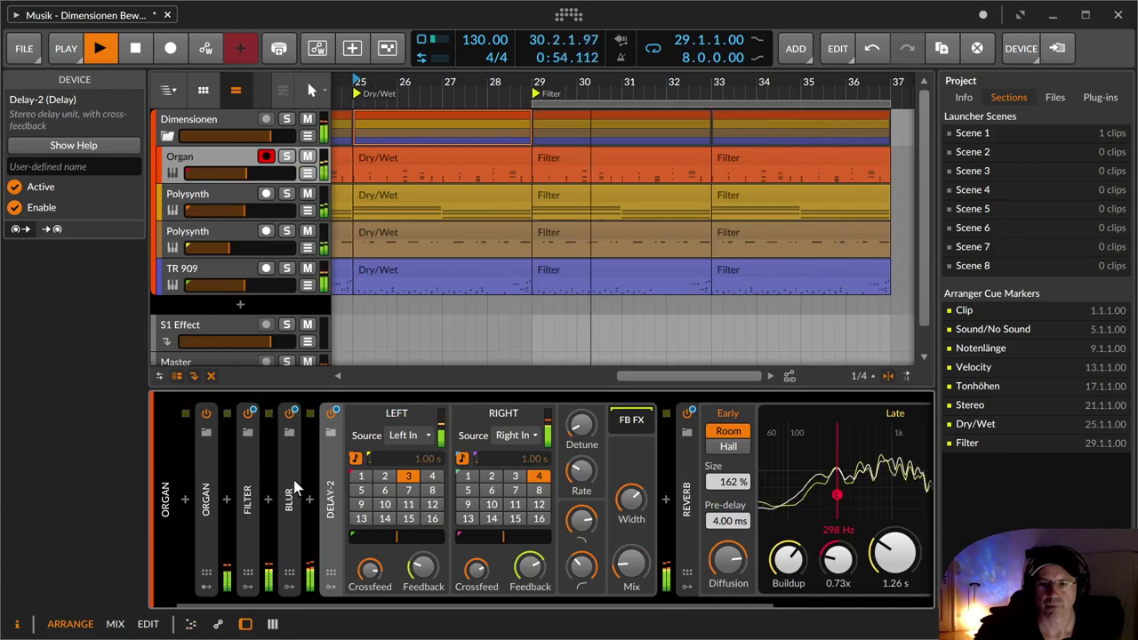
double_click(285, 479)
double_click(243, 472)
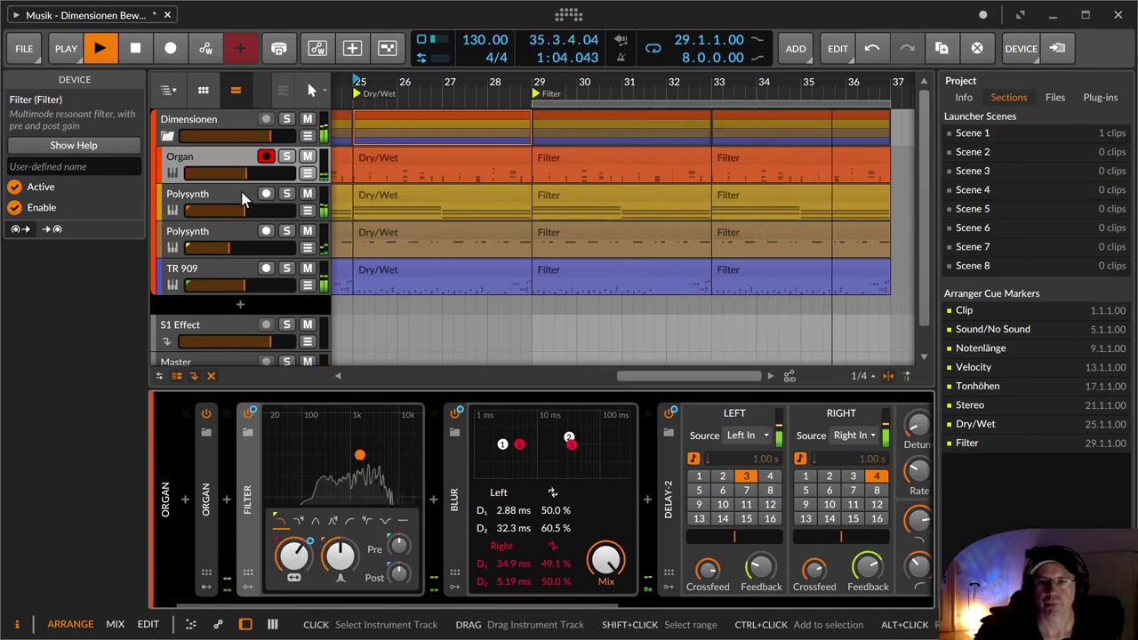
Examine the yellow Polysynth track's devices through to Delay-2 and Reverb, plus the brown Polysynth track's synth device.
click(245, 198)
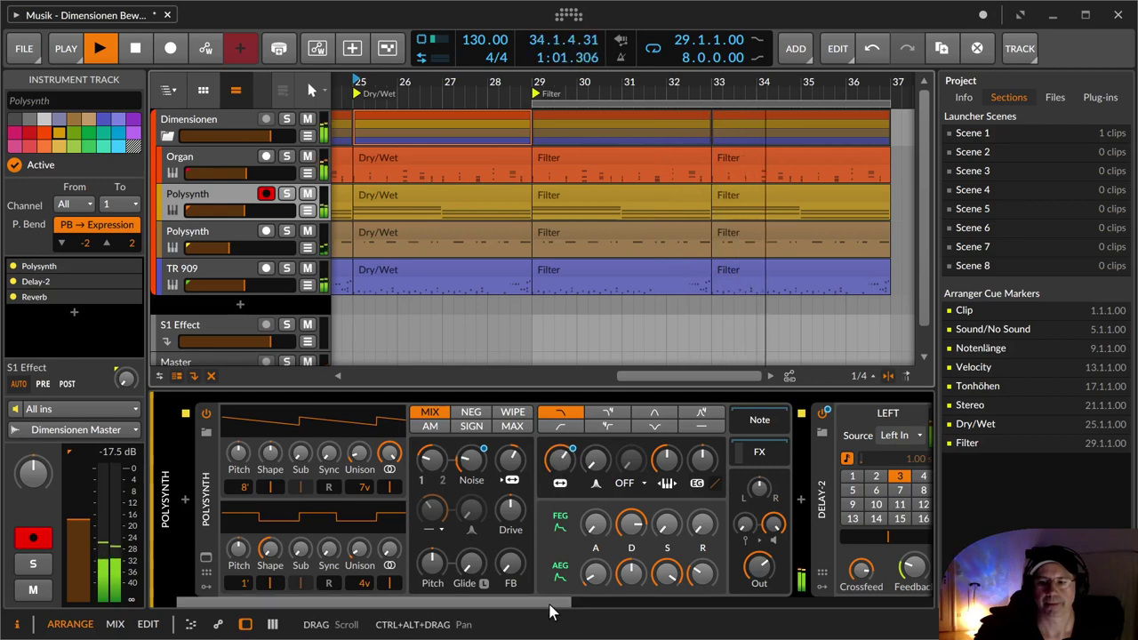
drag(550, 606, 840, 603)
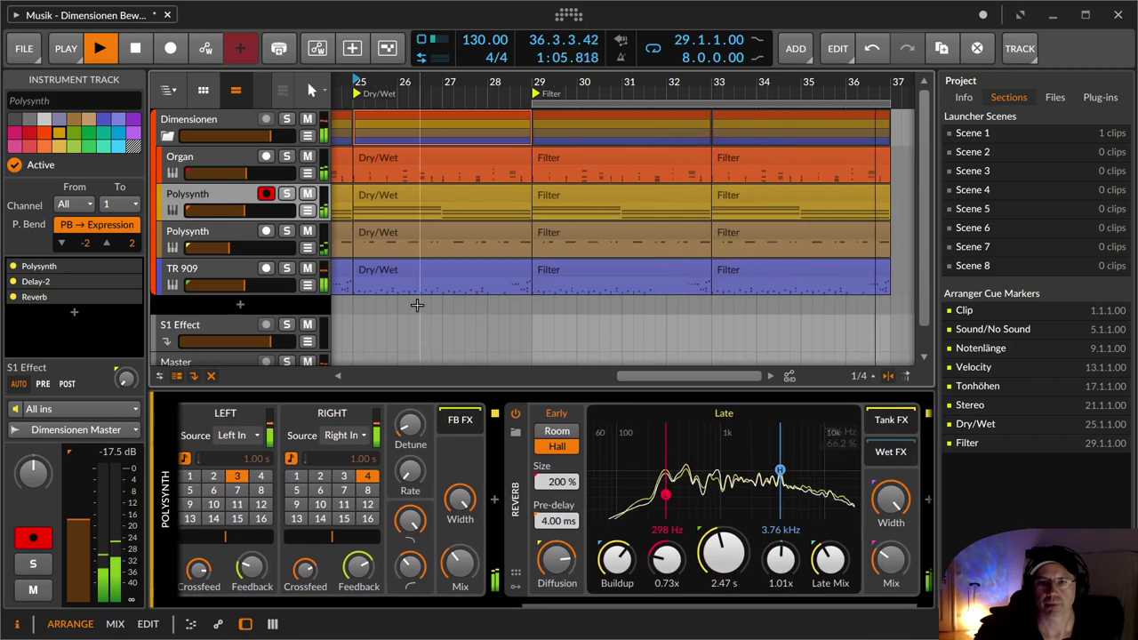
click(224, 235)
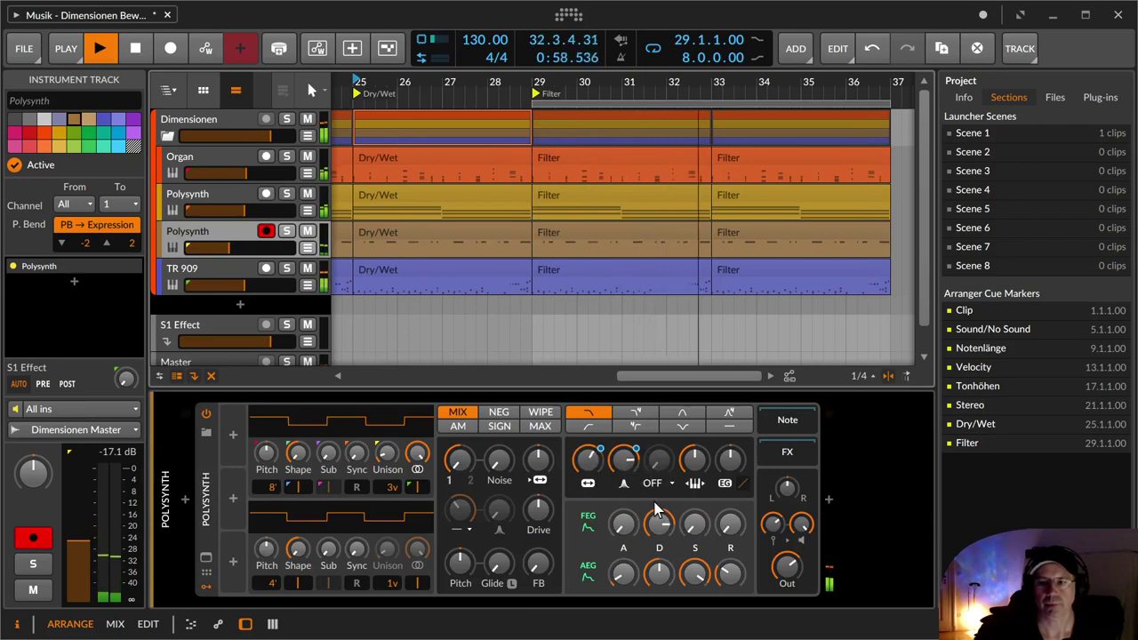
Show both Polysynth tracks' automation lanes and compare the Filter Resonance, Noise and Filter Frequency curves with the yellow track's devices.
click(307, 248)
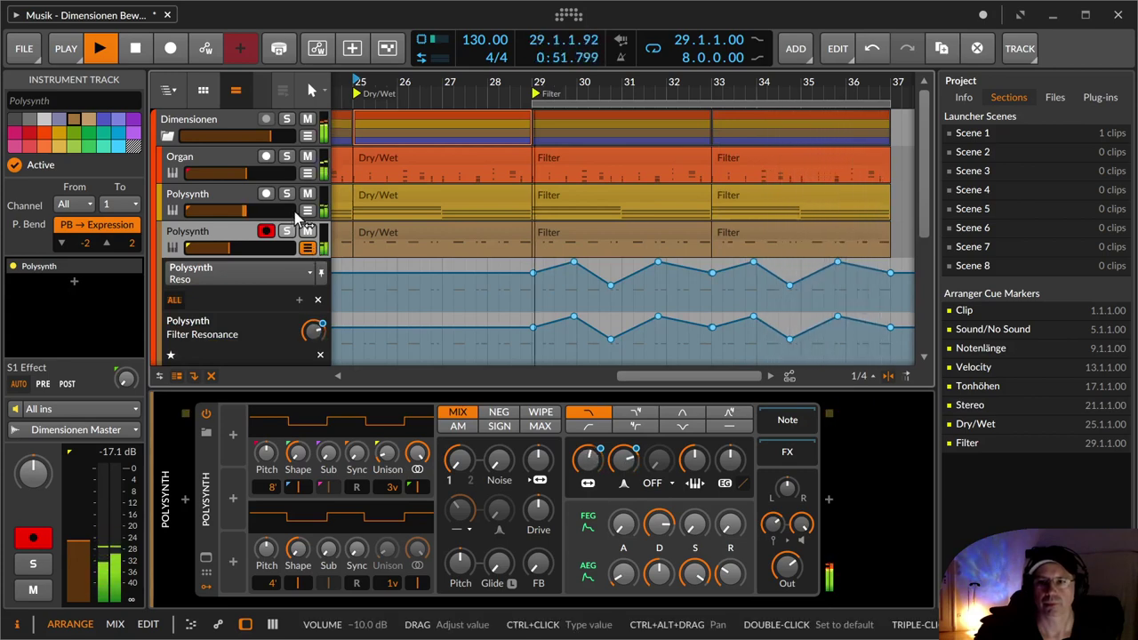
click(307, 213)
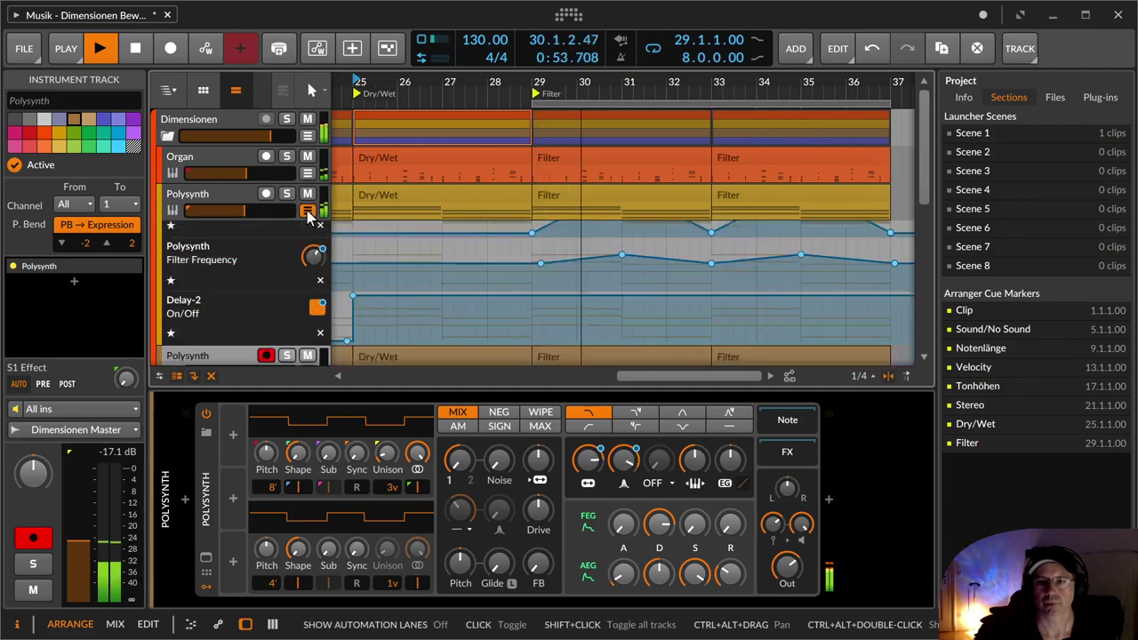
scroll(531, 250, down, 2)
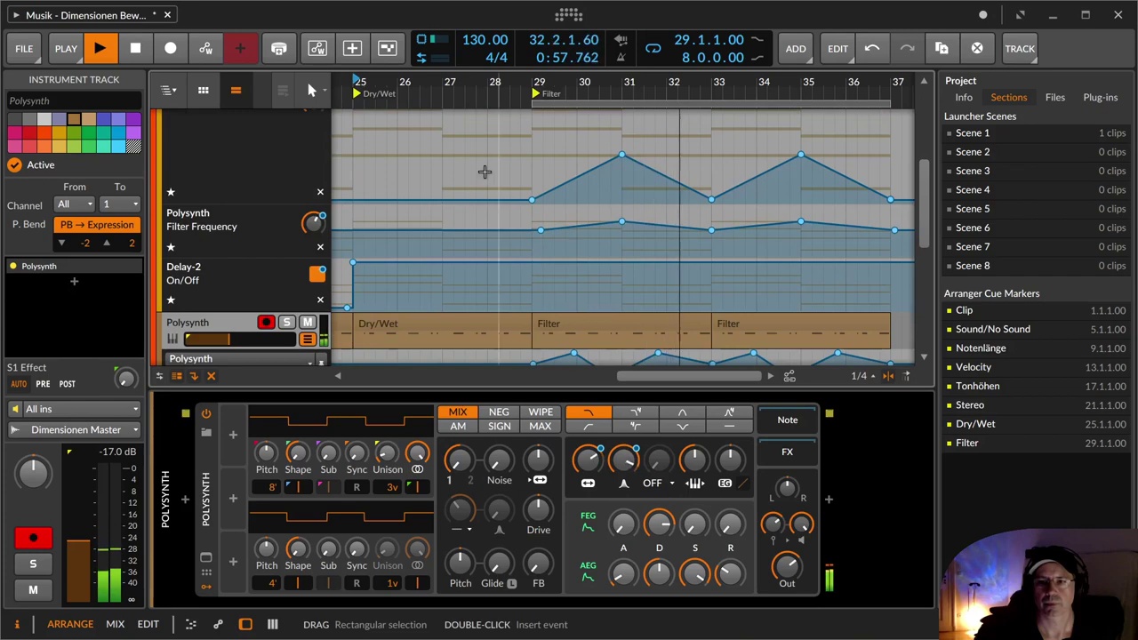
scroll(402, 149, up, 1)
scroll(402, 149, up, 1)
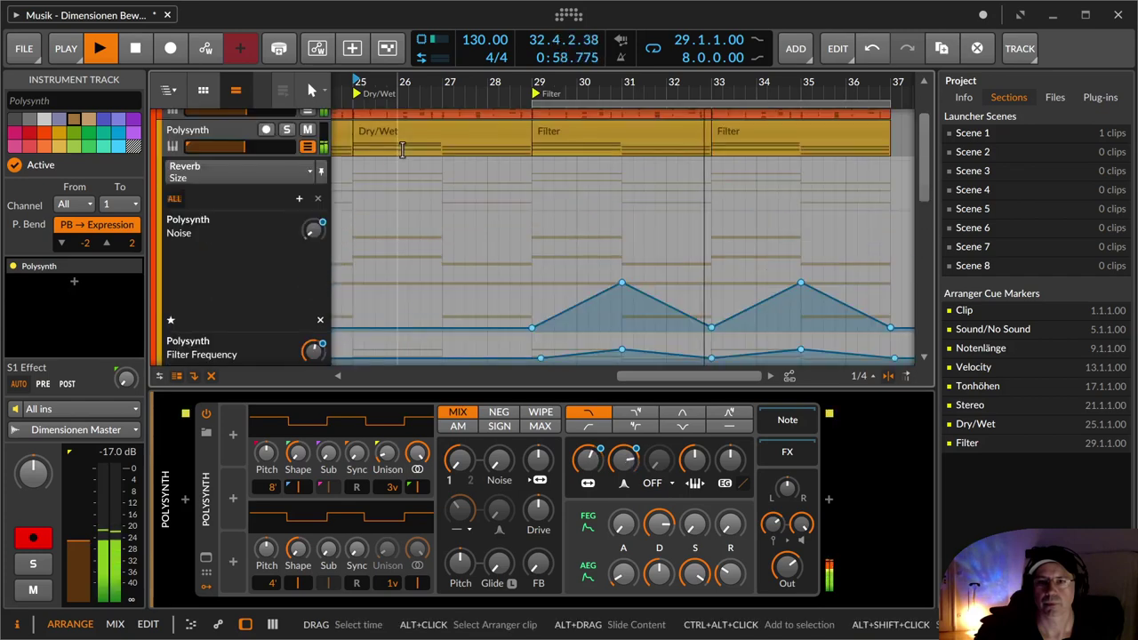
click(222, 129)
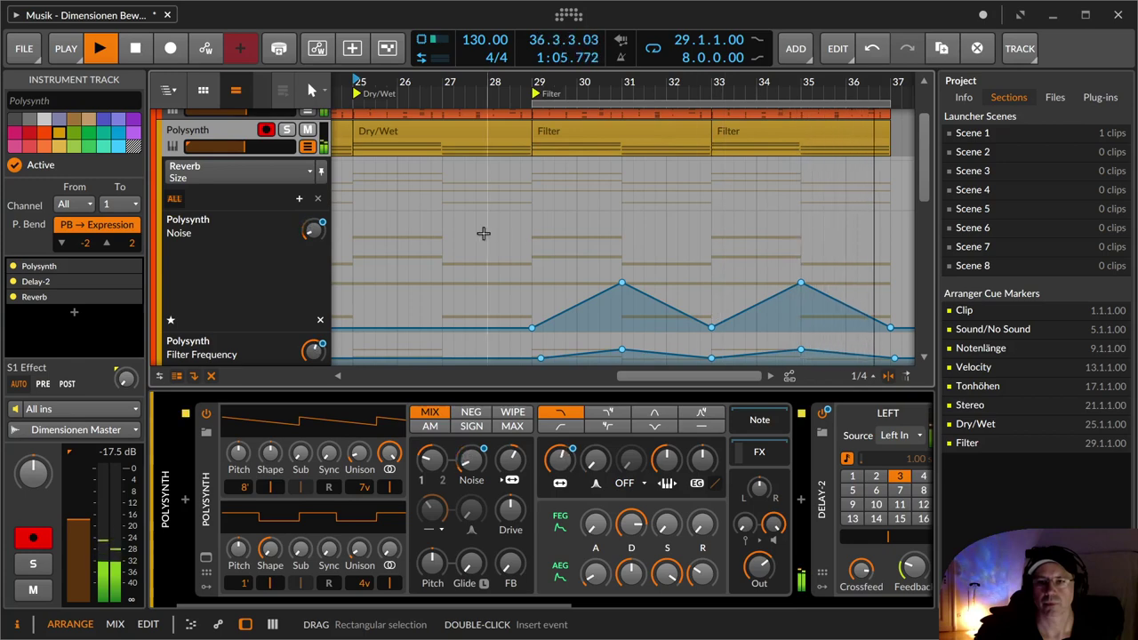
Hide the automation lanes of both Polysynth tracks.
scroll(483, 233, up, 2)
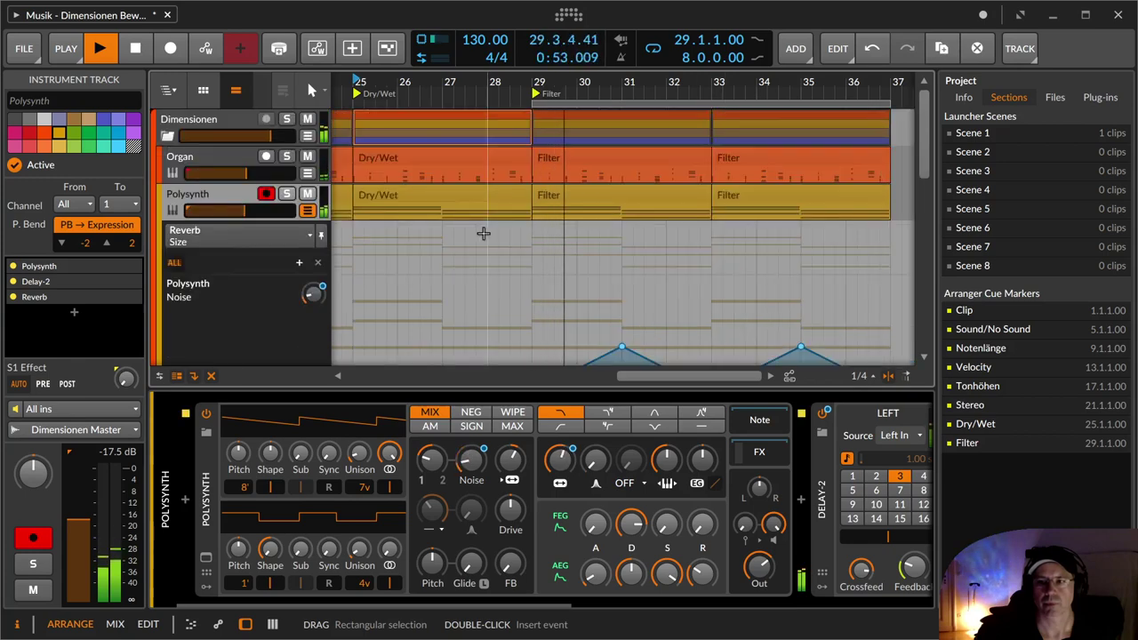
click(307, 211)
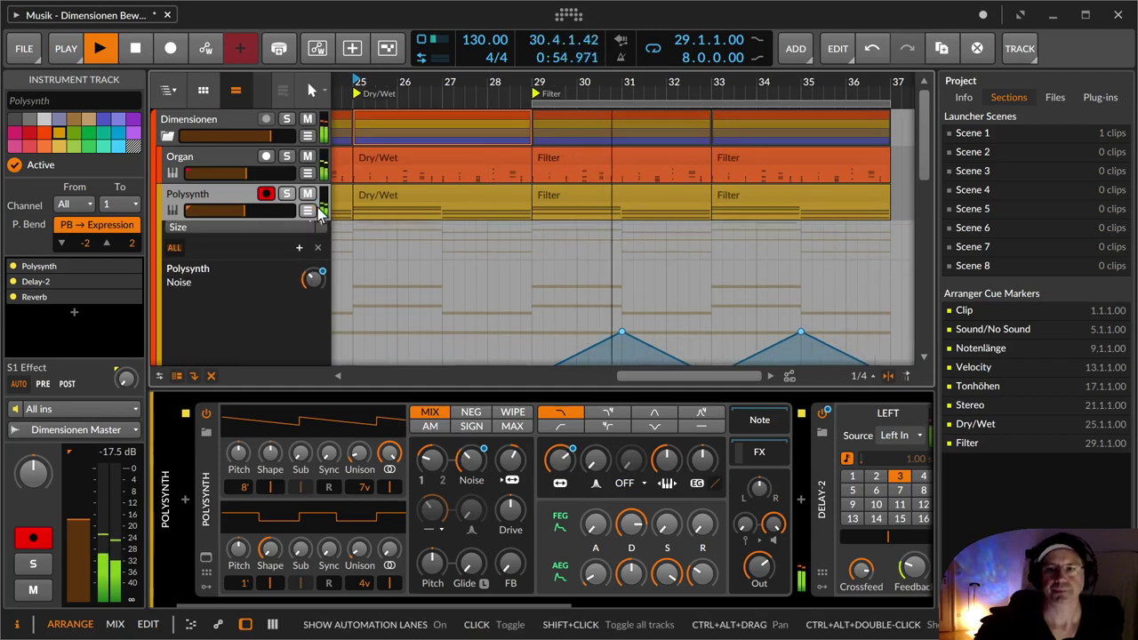
click(308, 249)
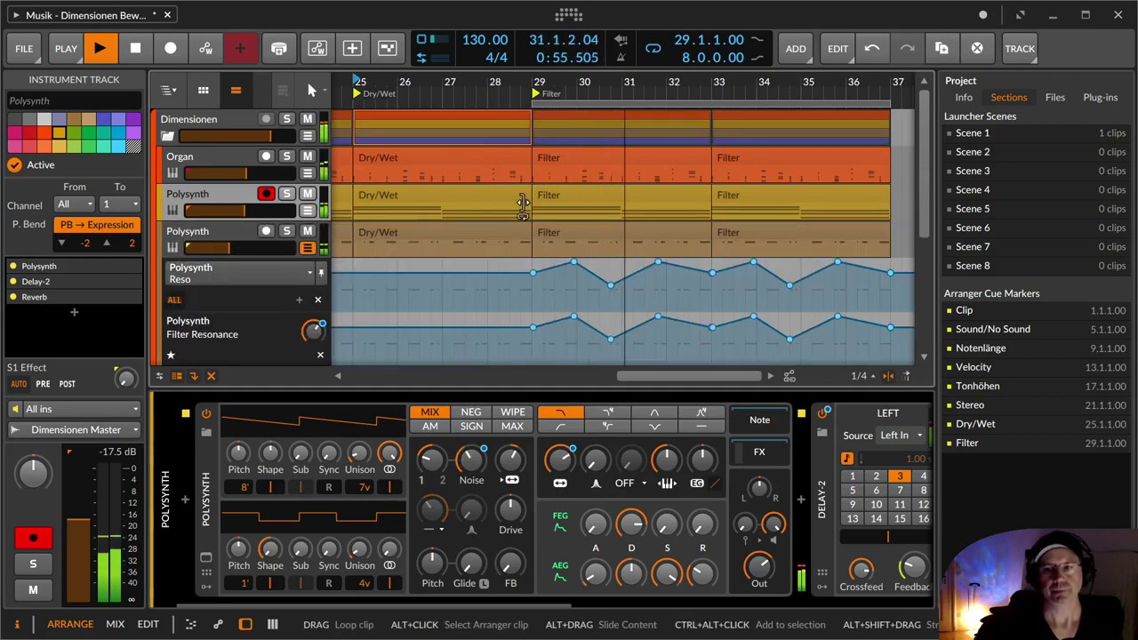
click(308, 249)
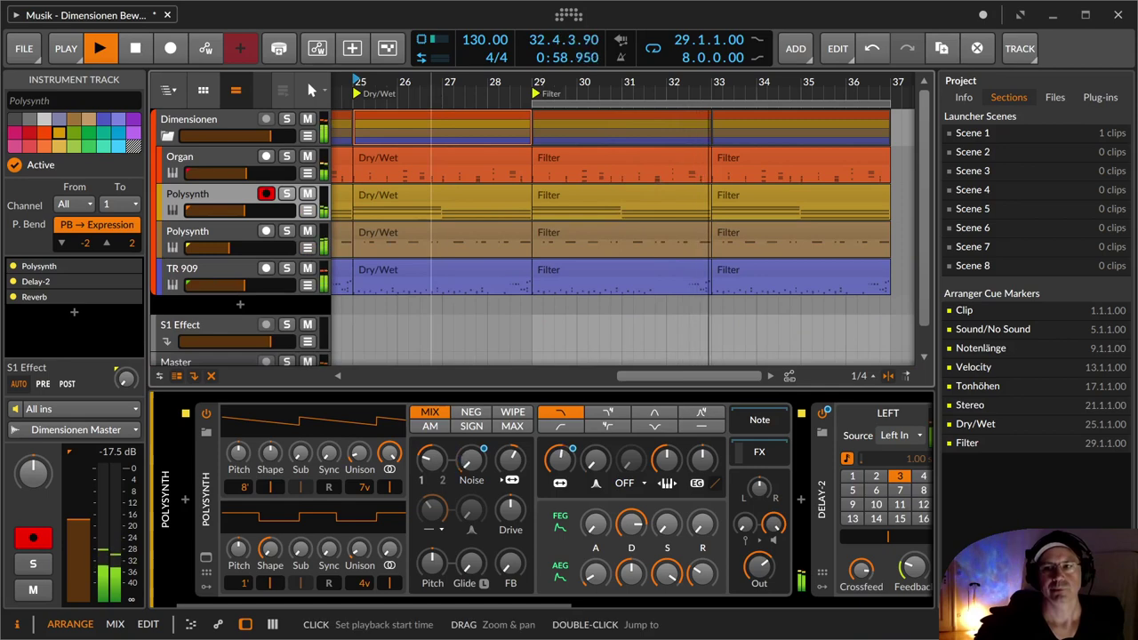
Play the whole arrangement from the Clip marker at 1.1.1.00 into the Filter section, show the Organ's devices and stop.
drag(434, 90, 675, 73)
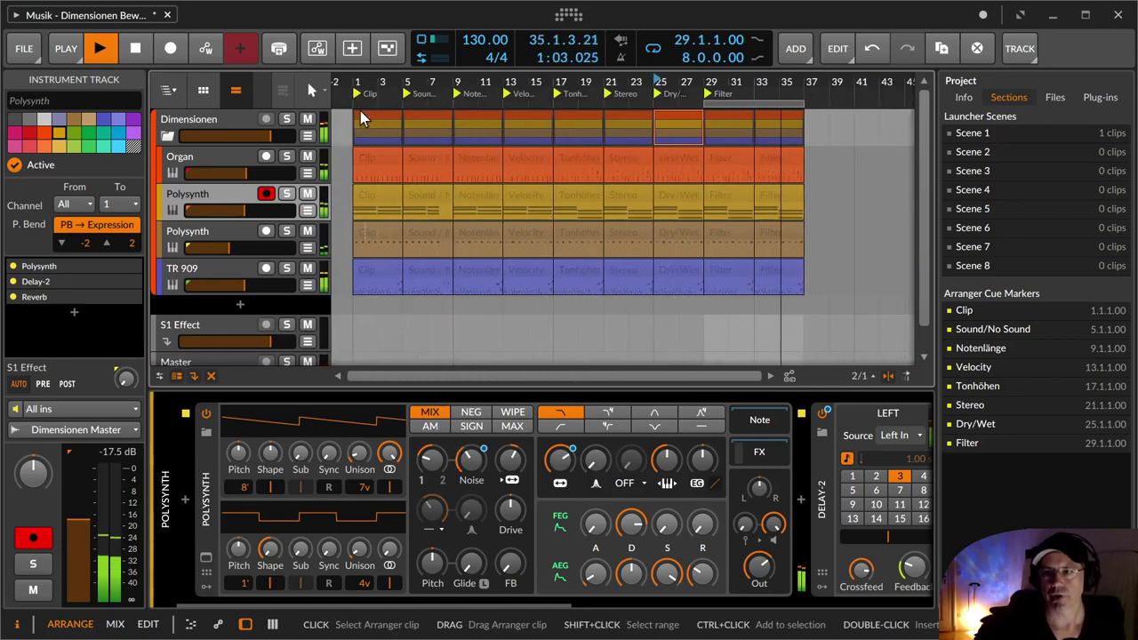
click(1038, 309)
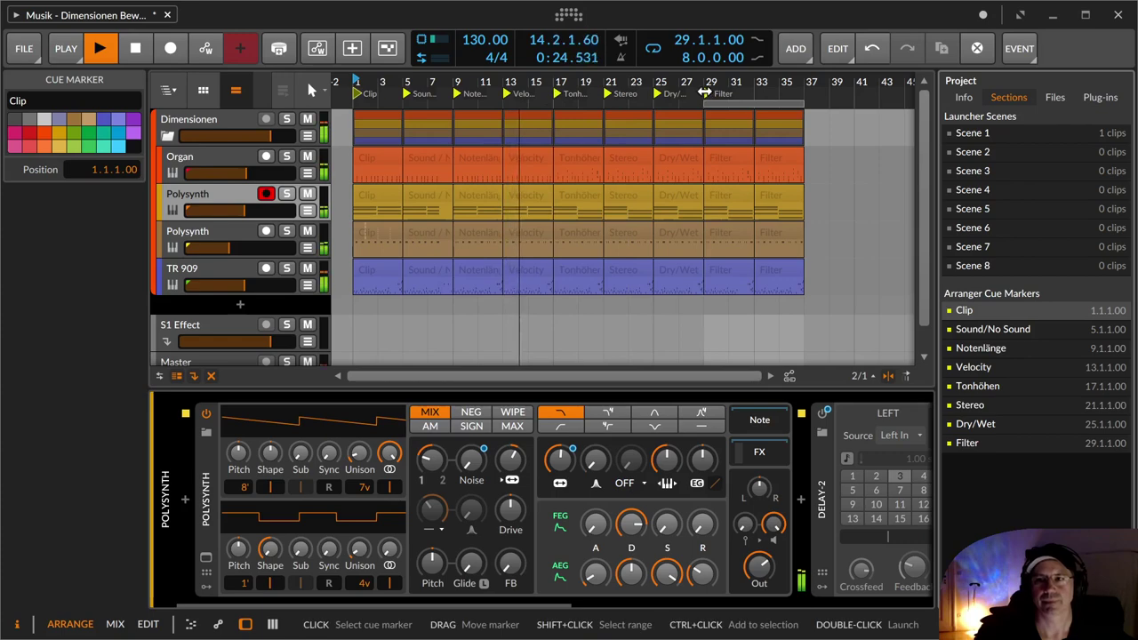
key(plus)
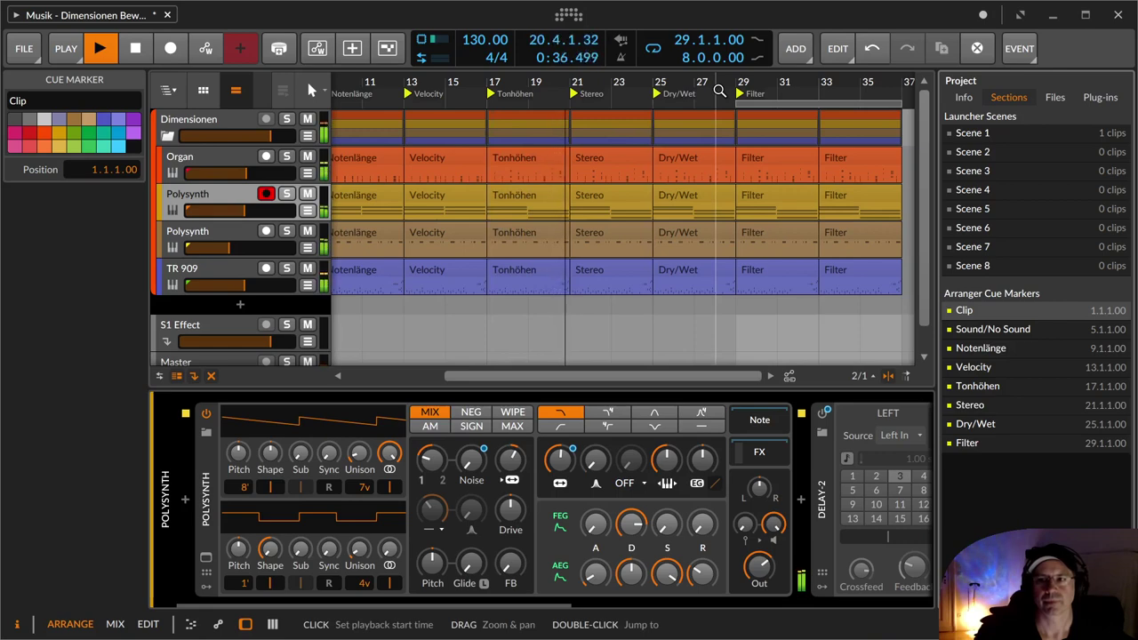
drag(719, 91, 568, 94)
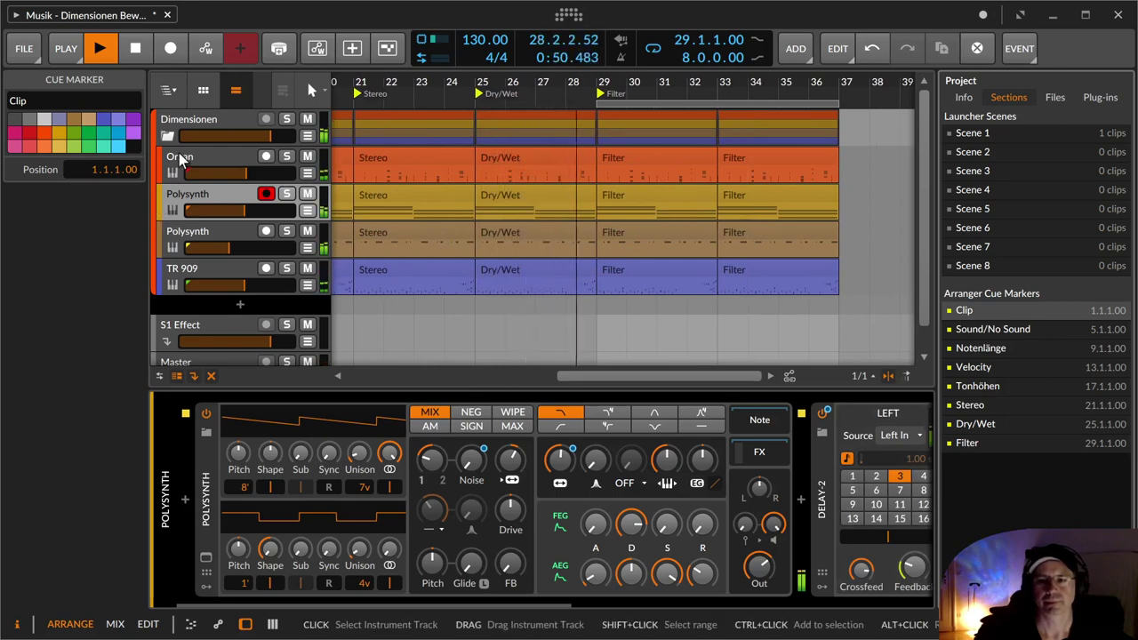
click(179, 157)
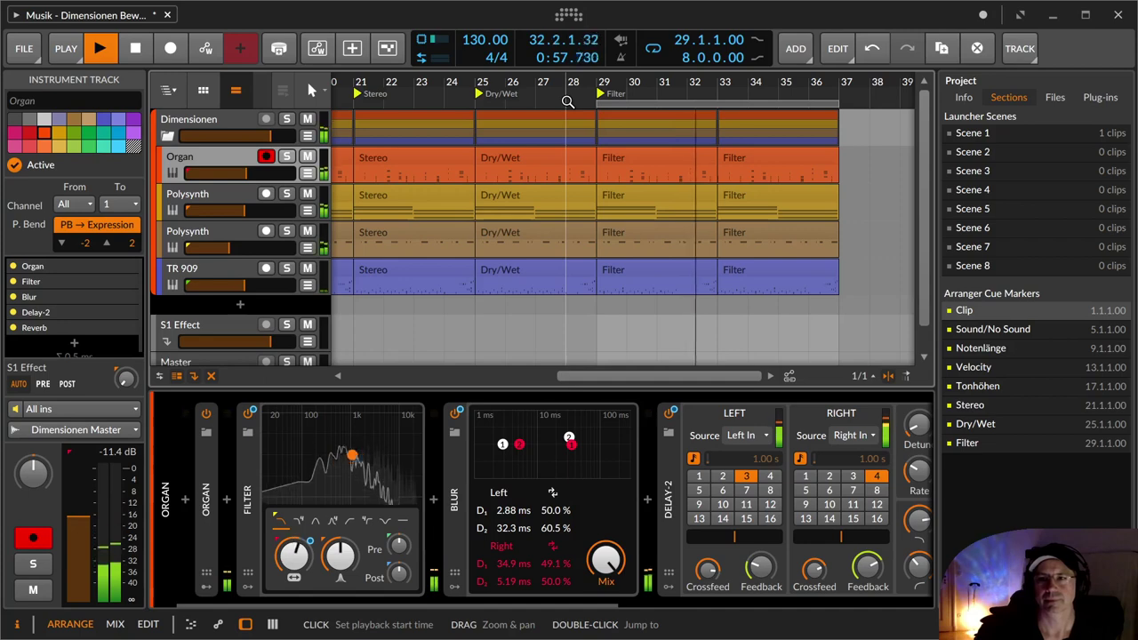
key(space)
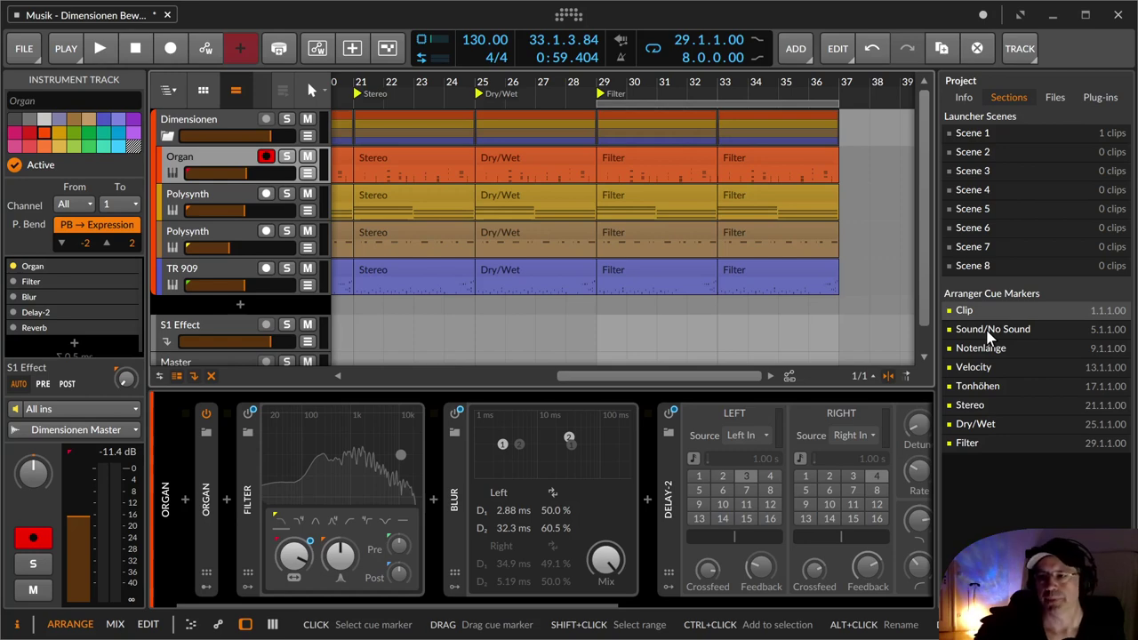
Recap the Notenlänge, Velocity, Tonhöhen and Stereo sections by selecting their arranger cue markers one after another.
click(1007, 354)
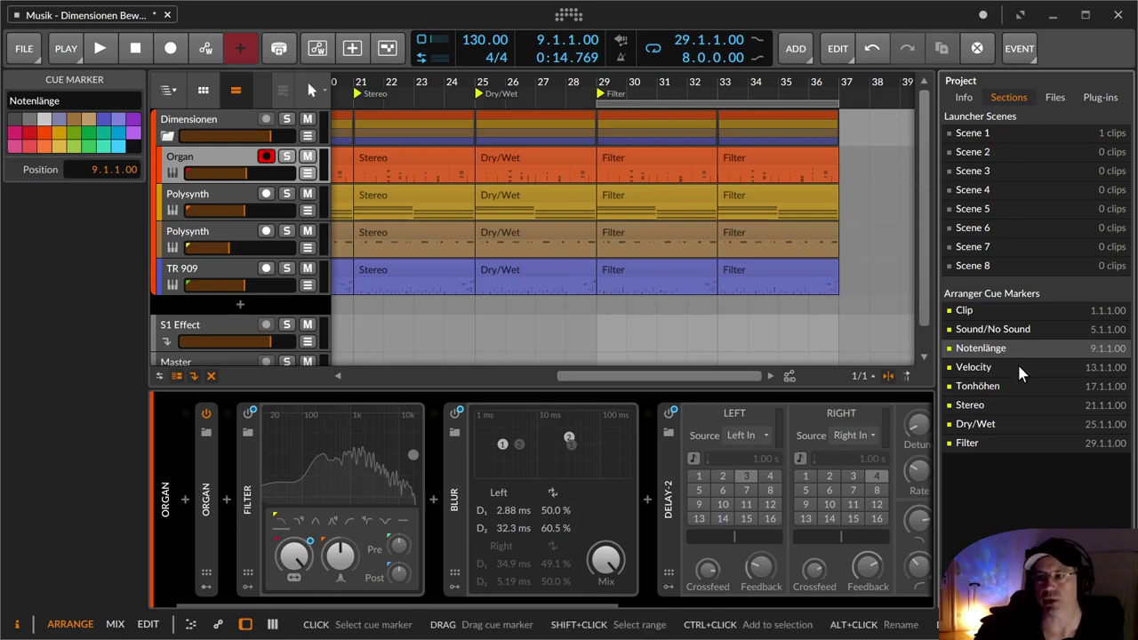
click(1019, 374)
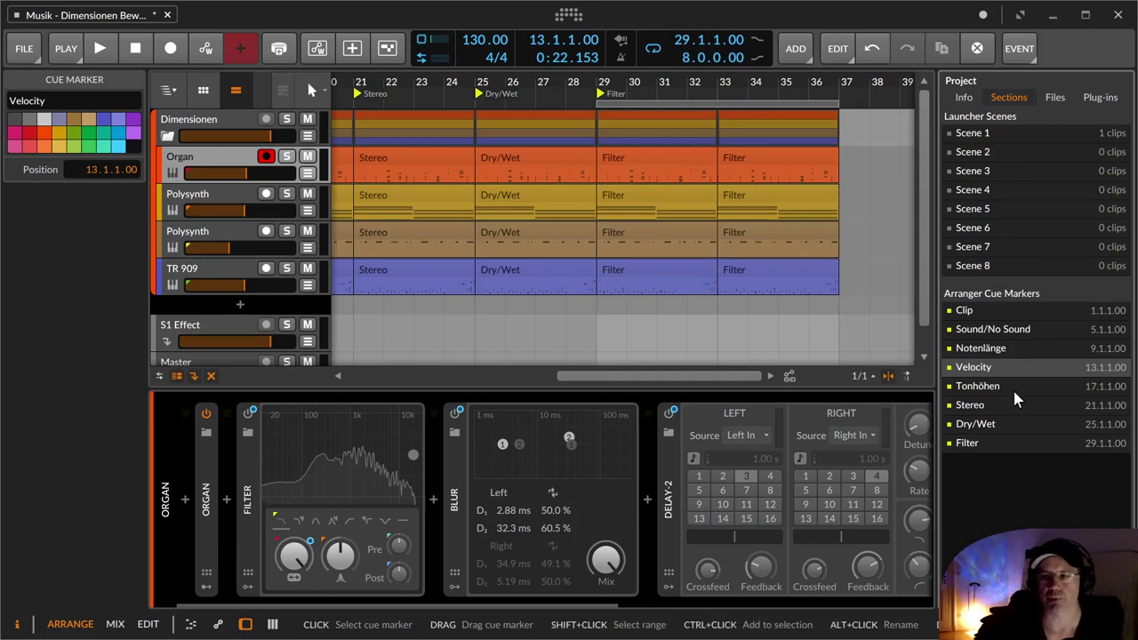
click(1022, 391)
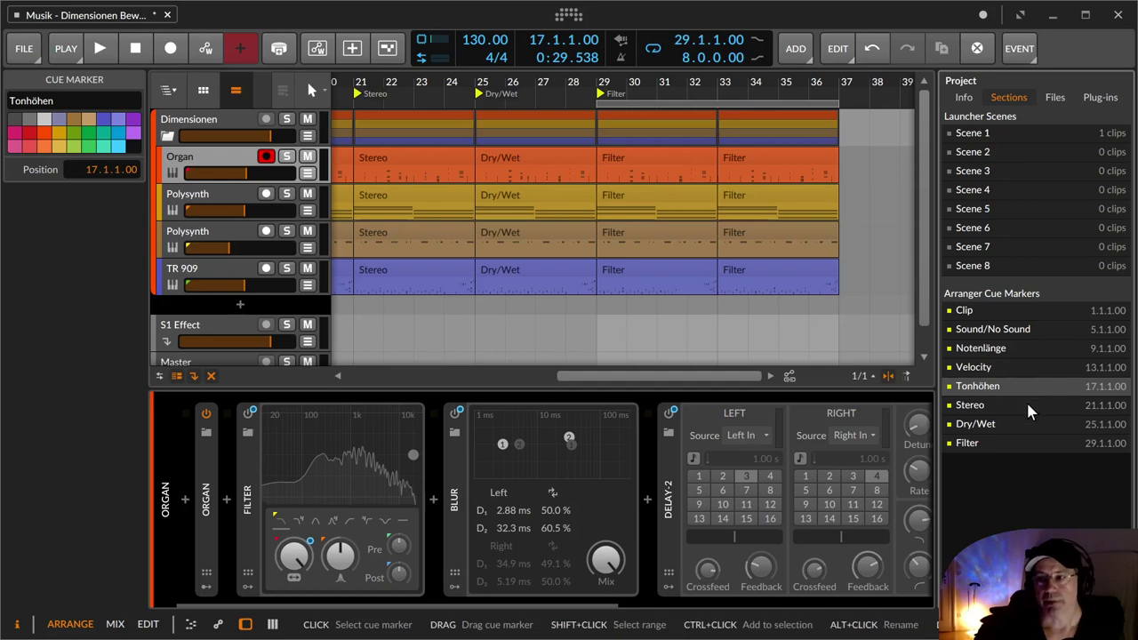
click(1028, 406)
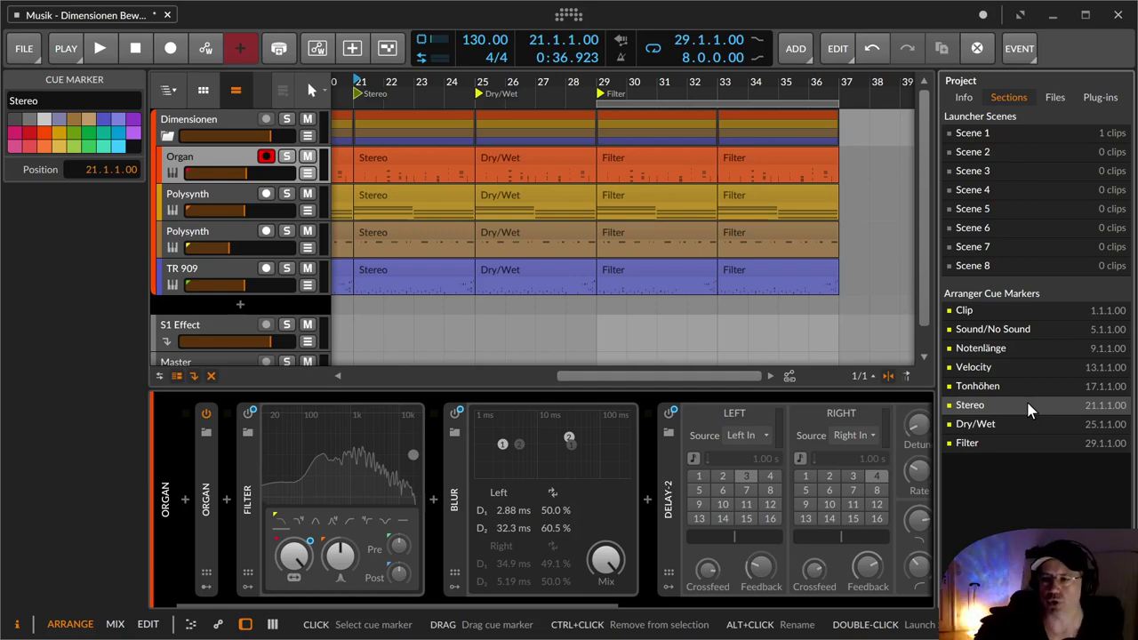
Recap the Dry/Wet and Filter cue markers while examining the Organ track's Blur, Delay-2 and Reverb devices.
click(1023, 426)
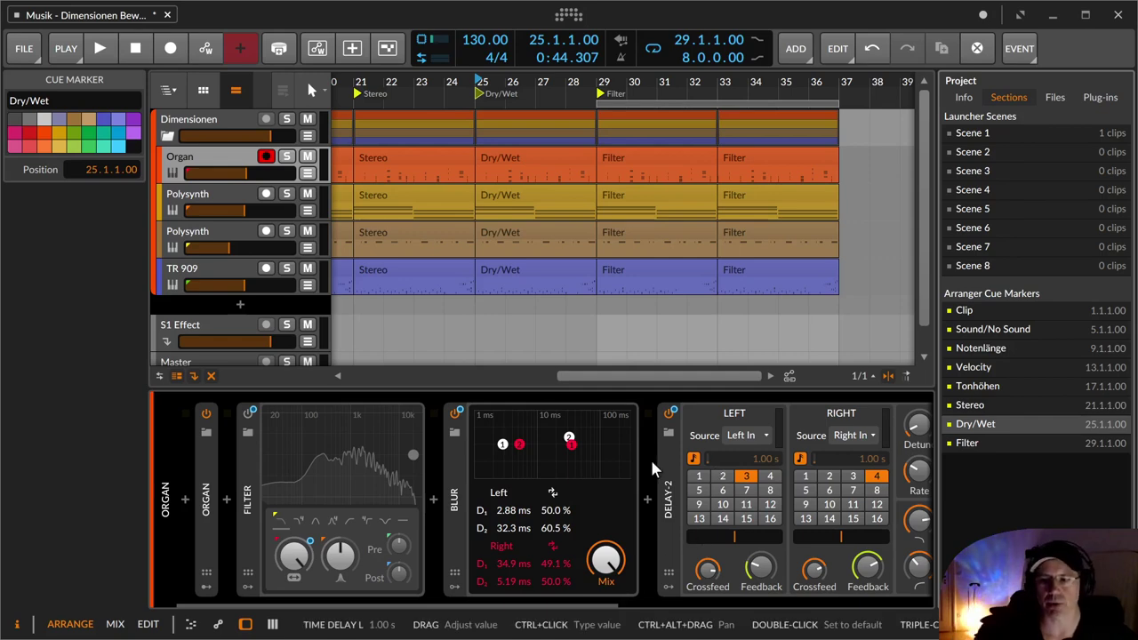
drag(573, 602, 870, 604)
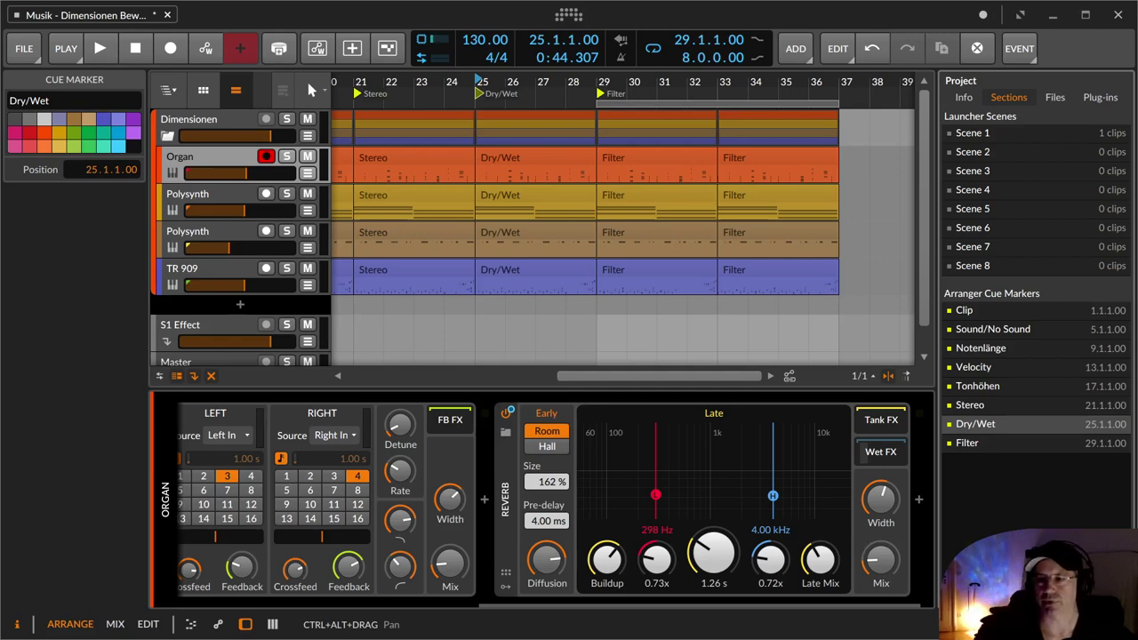
click(1016, 443)
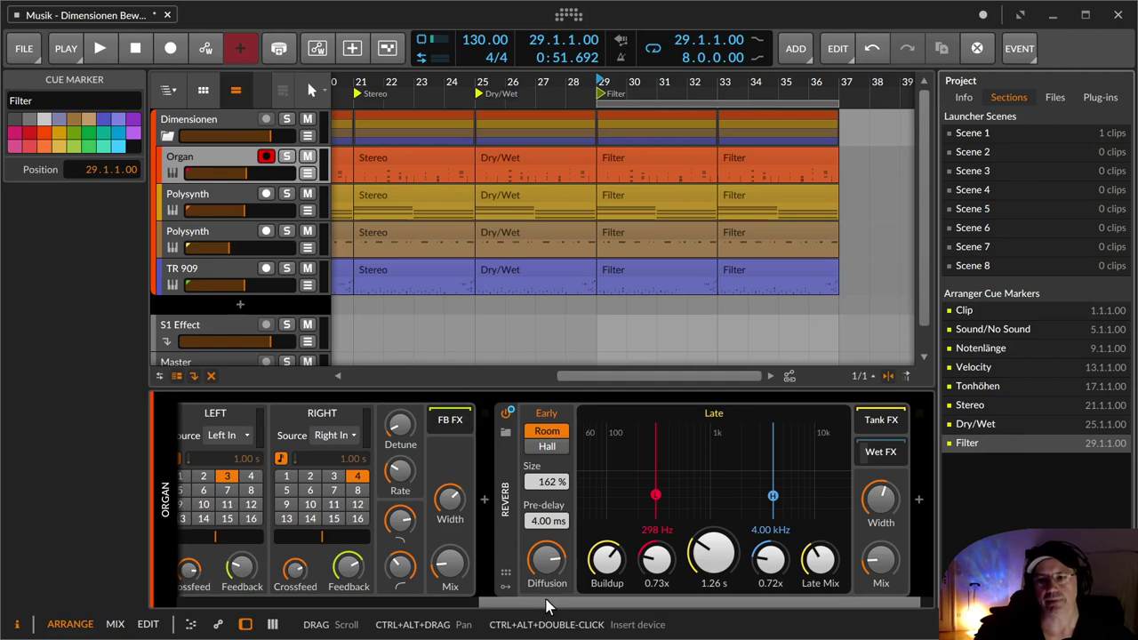
drag(546, 605, 352, 577)
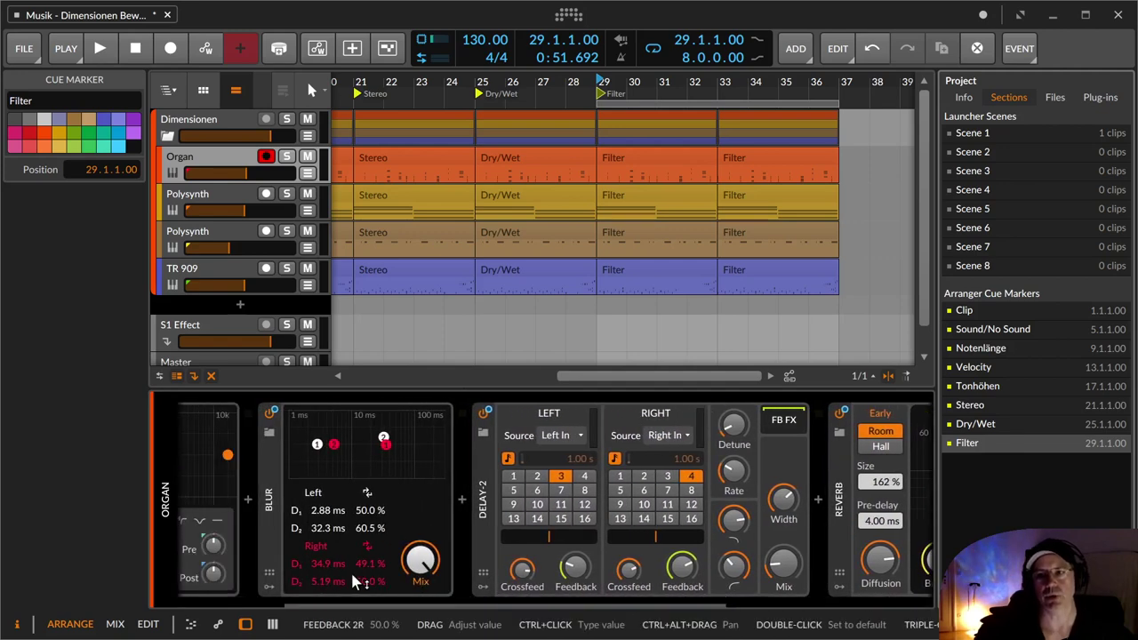